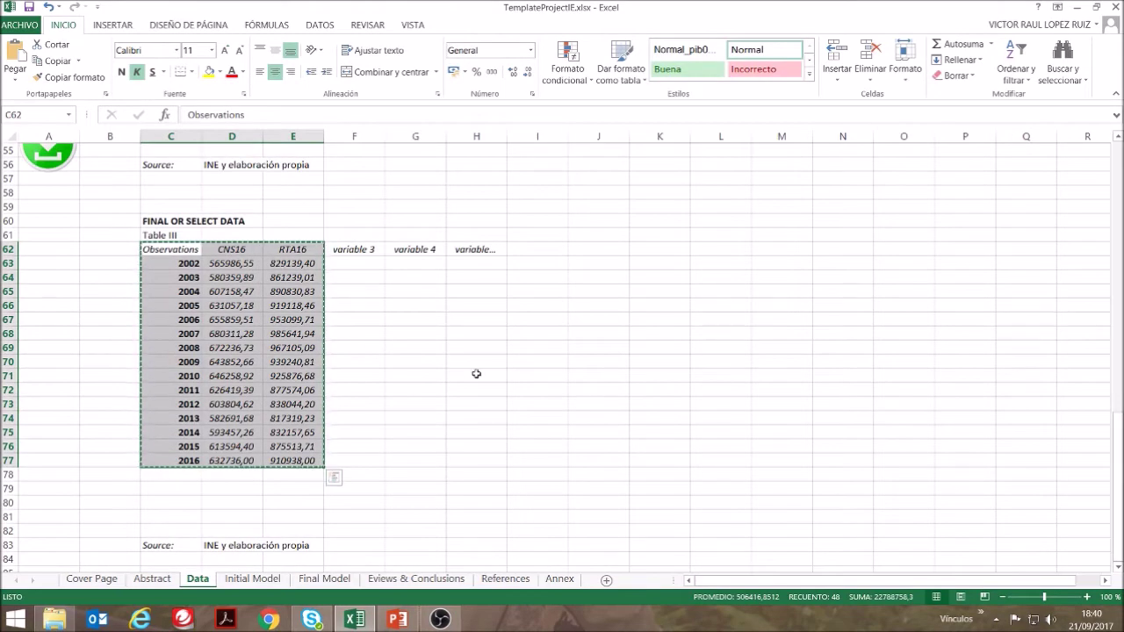
Copy the final data table (C62:E77) from the Data sheet into the Initial Model sheet, starting at cell B5.
scroll(356, 289, down, 1)
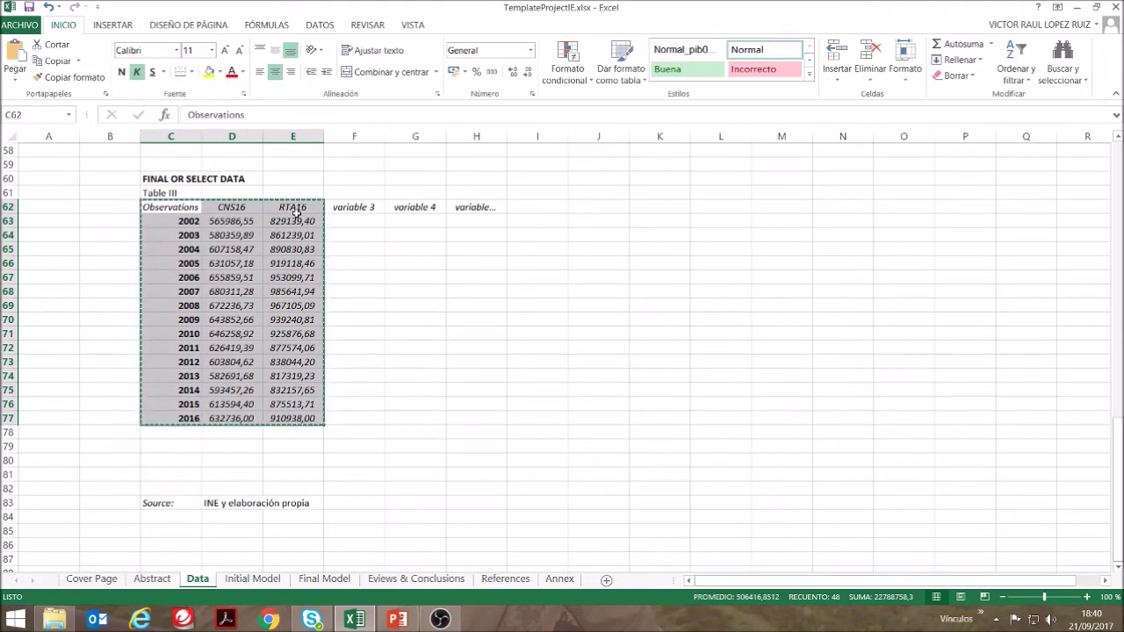
scroll(297, 220, down, 1)
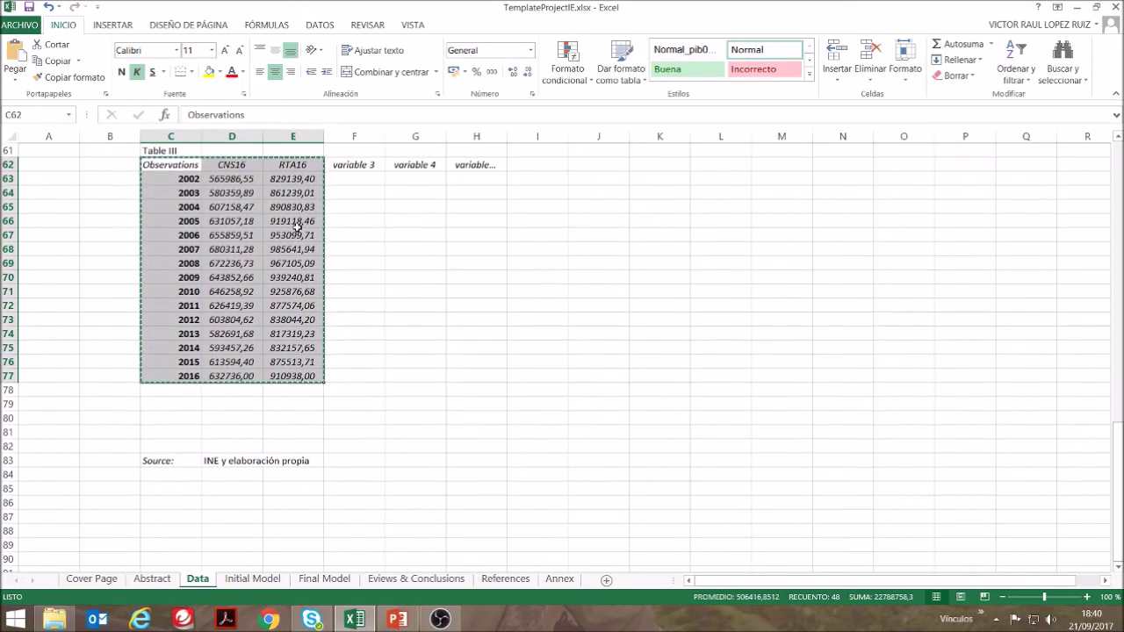
scroll(297, 222, up, 1)
drag(191, 206, 286, 419)
right_click(286, 419)
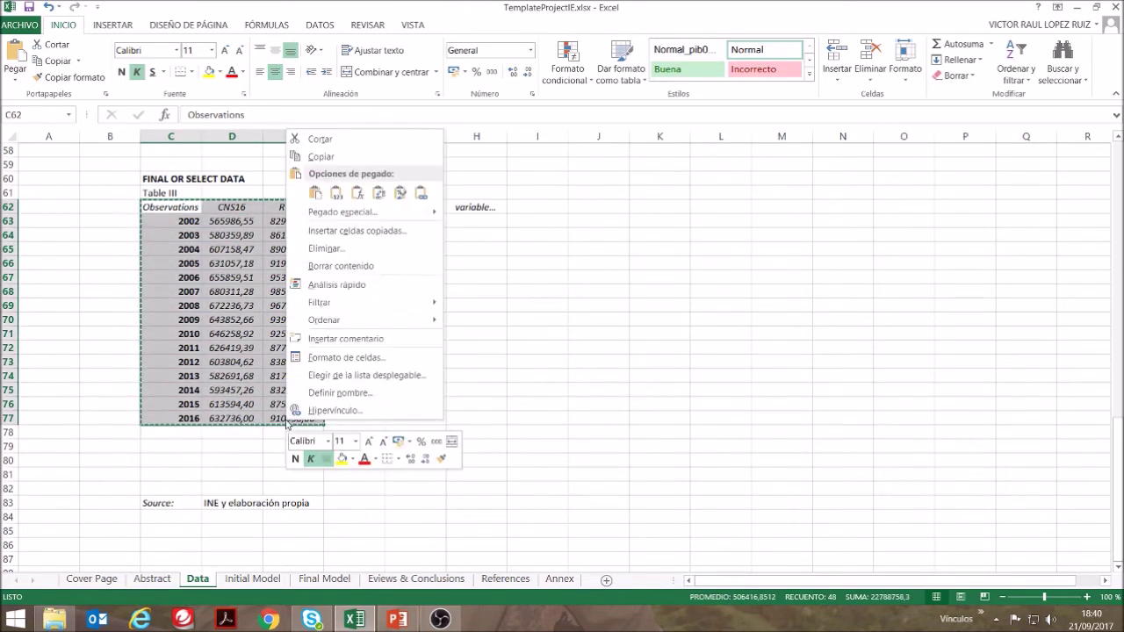
click(299, 155)
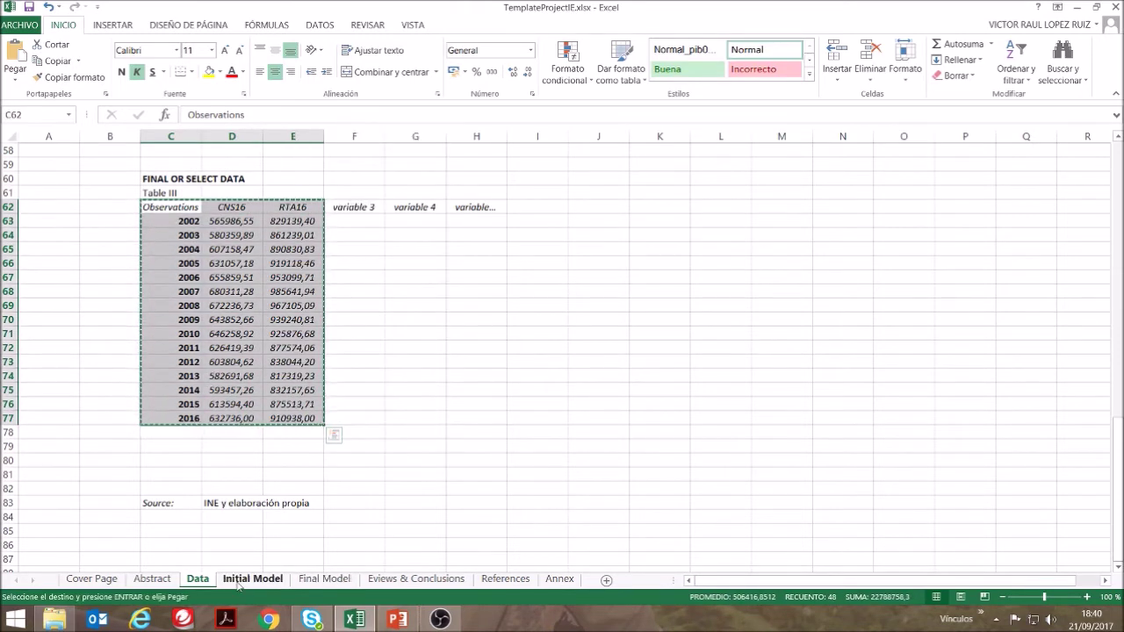
click(263, 581)
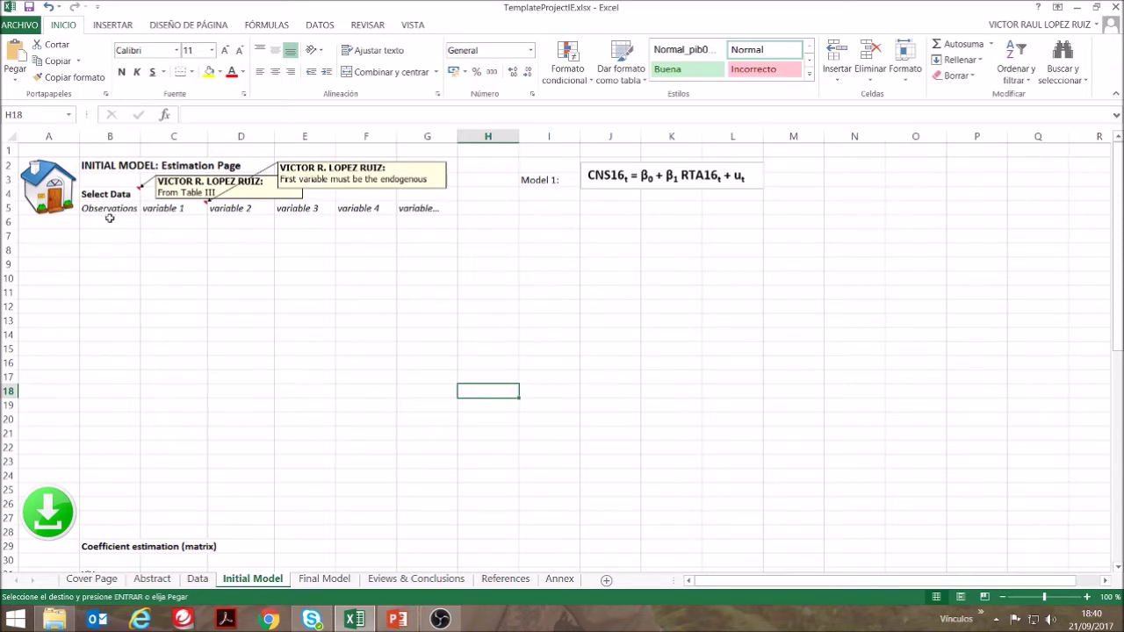
drag(108, 209, 227, 219)
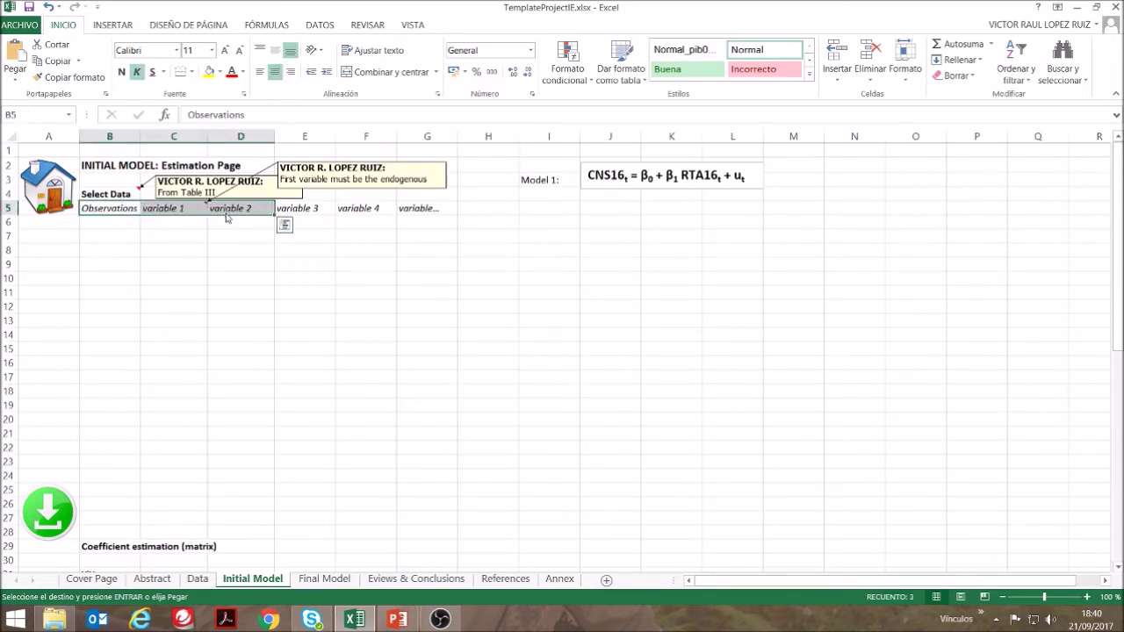
right_click(238, 219)
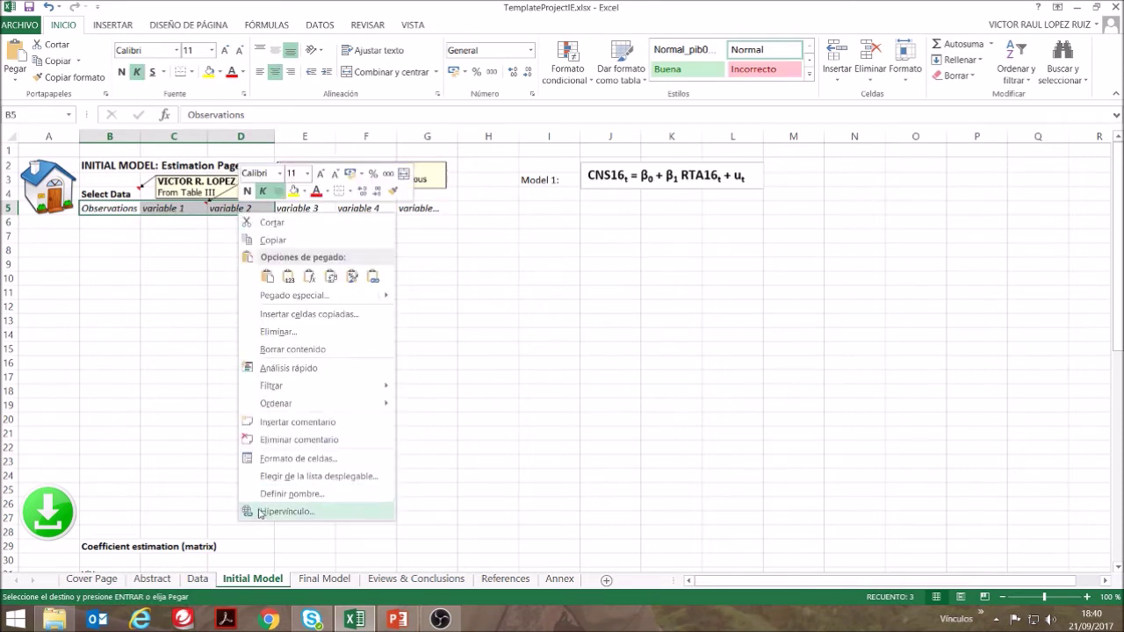
click(267, 278)
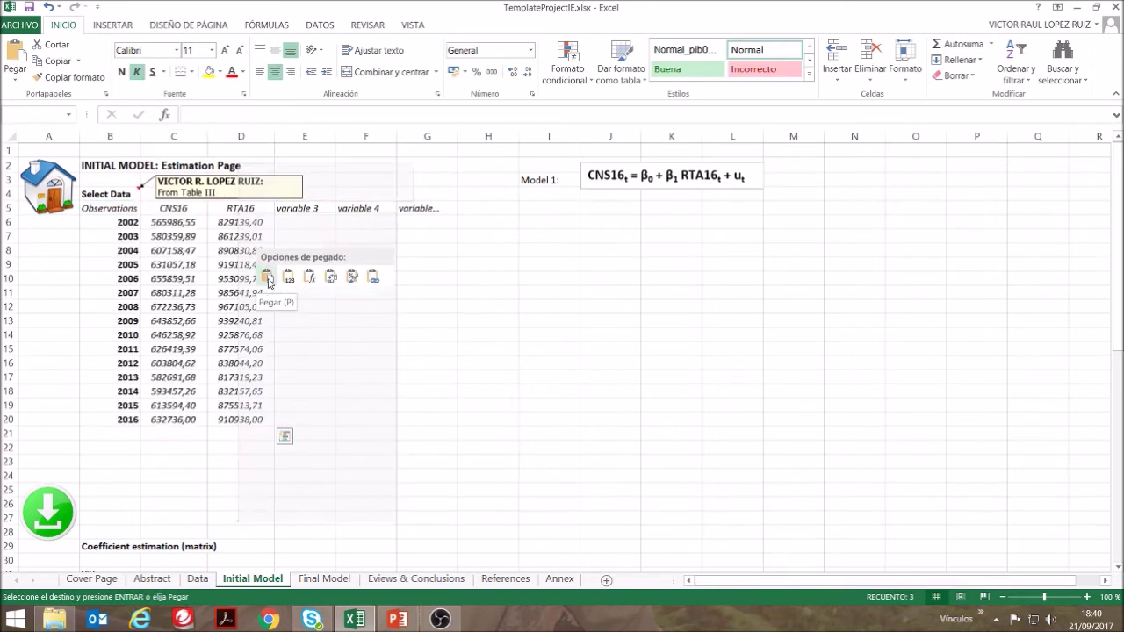
Move the RTA16 column with its header from D5:D20 to column E, replacing the variable 3 placeholder.
click(240, 212)
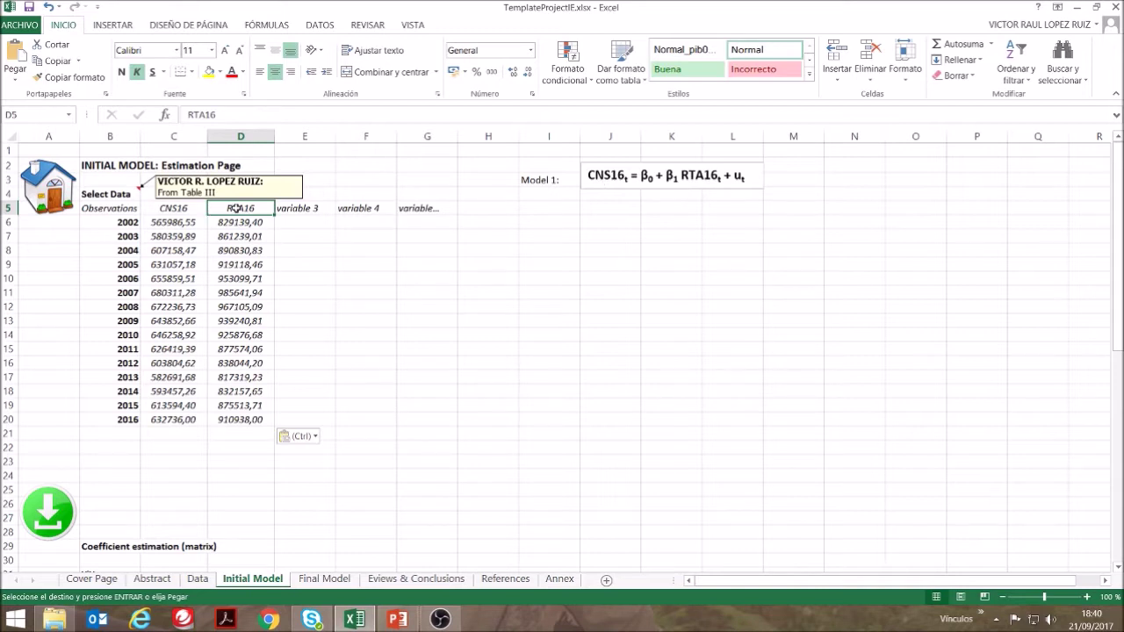
drag(235, 212, 236, 420)
right_click(232, 407)
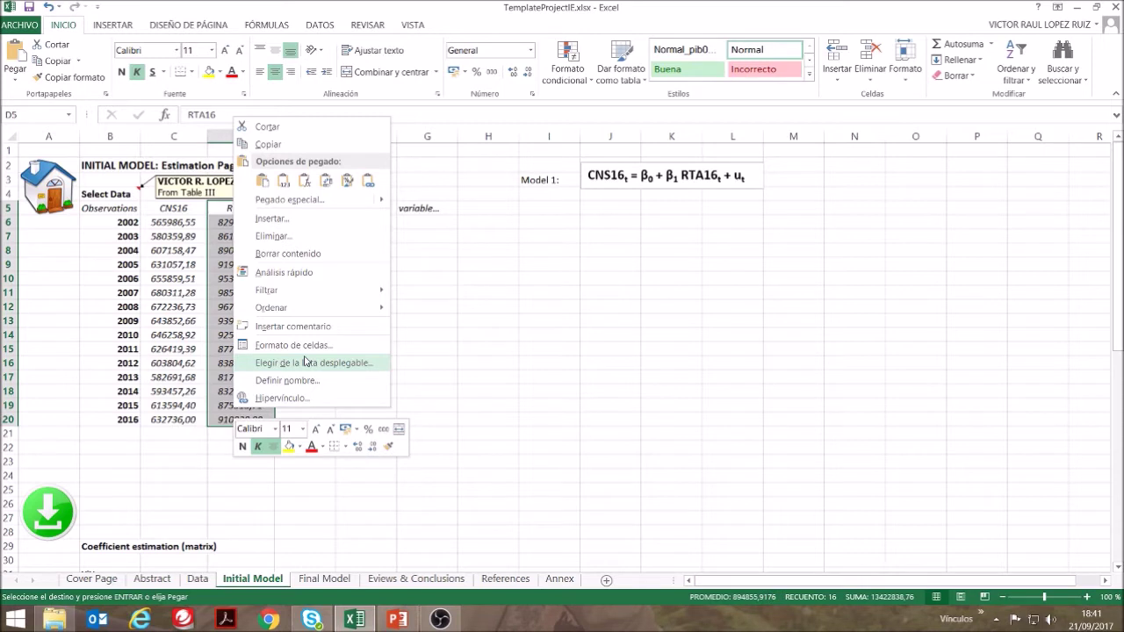
click(274, 129)
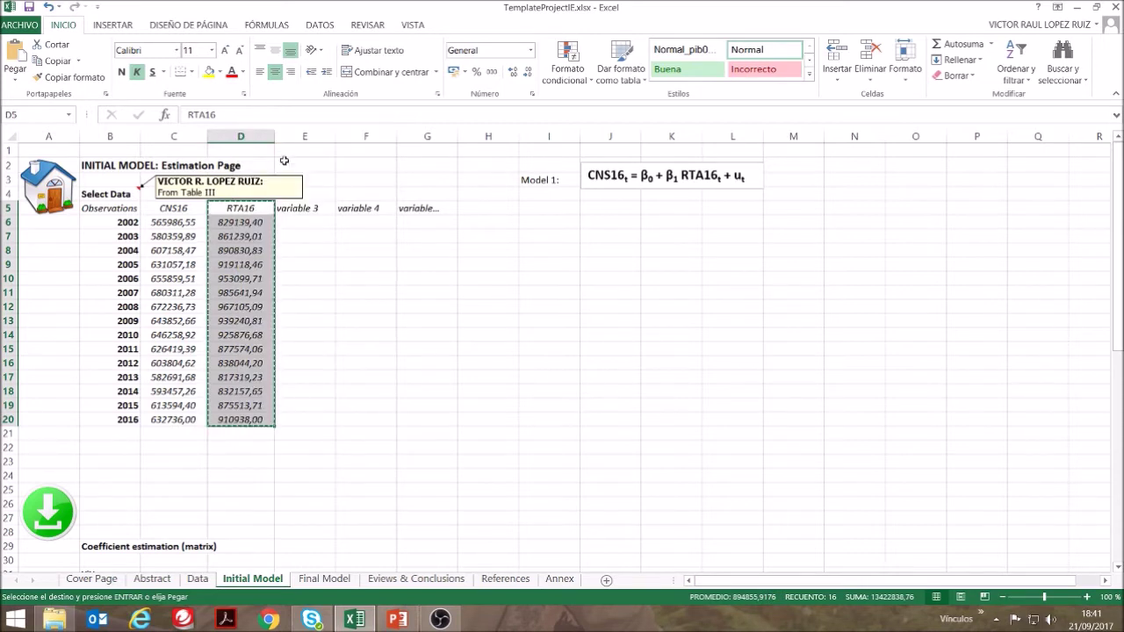
click(298, 211)
right_click(301, 214)
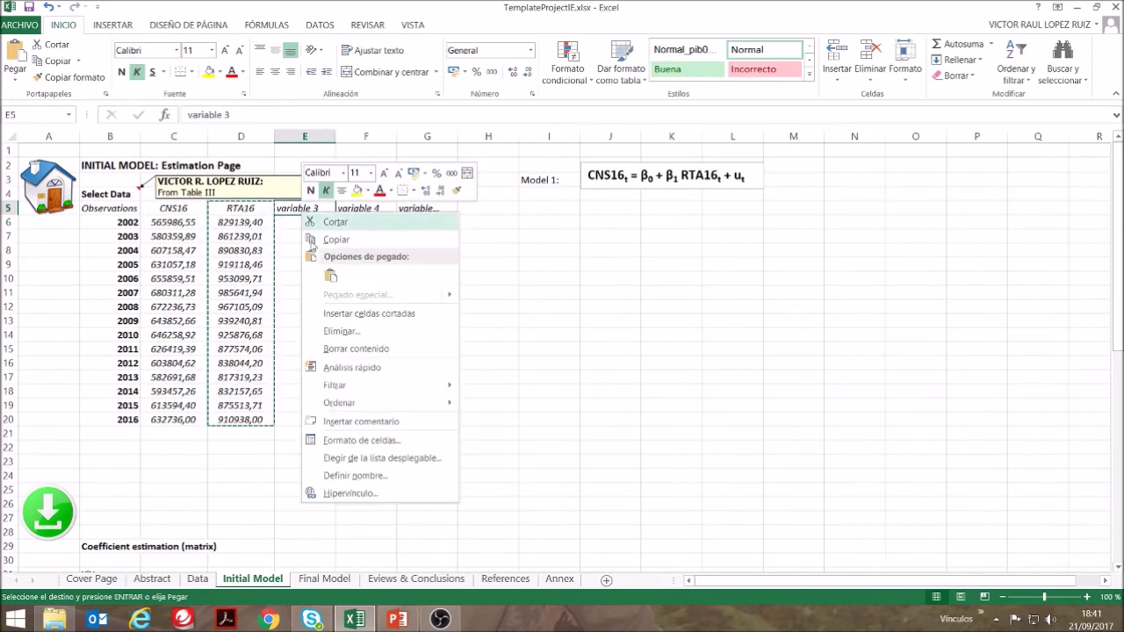
click(331, 276)
Add a "Term Indep" column header in D5 and fill D6:D20 with the value 1.
click(235, 211)
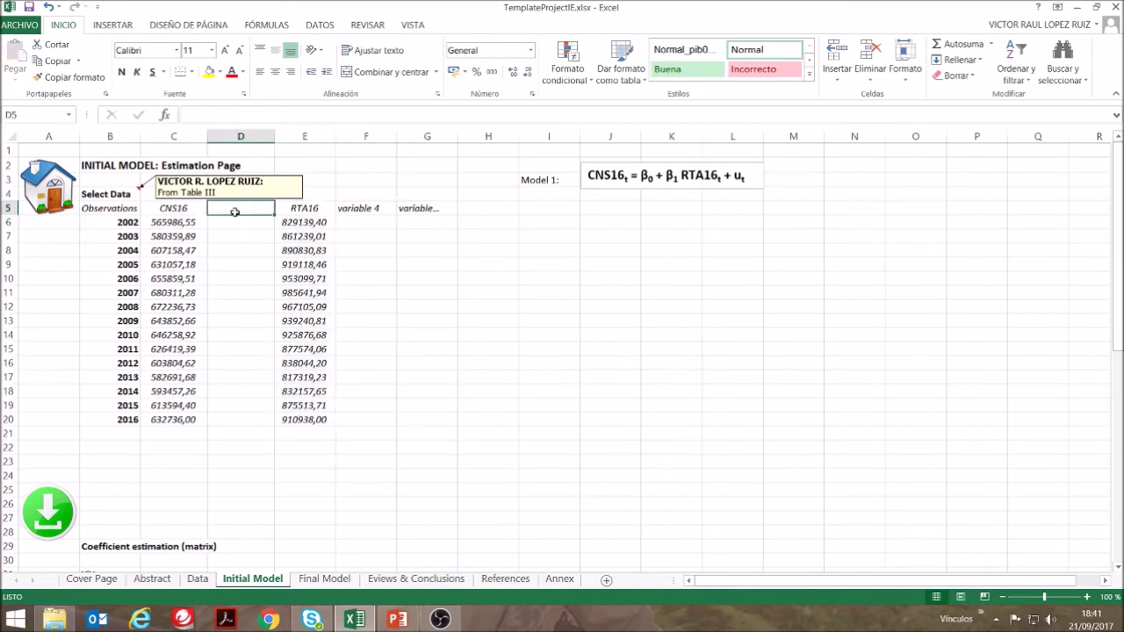
text(Term Indep)
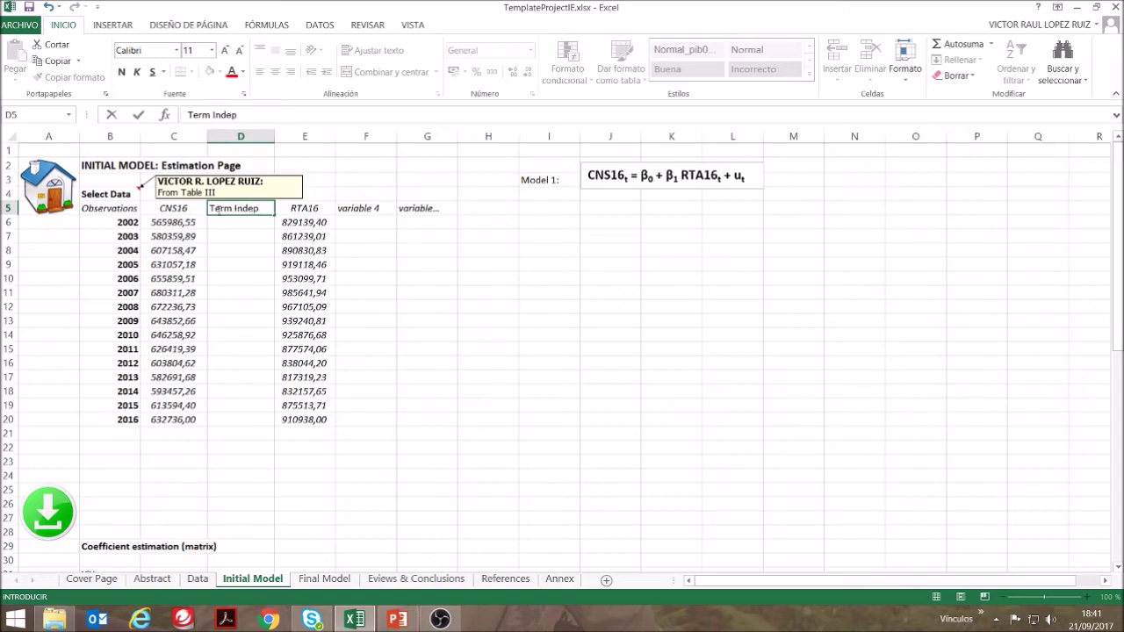
click(226, 219)
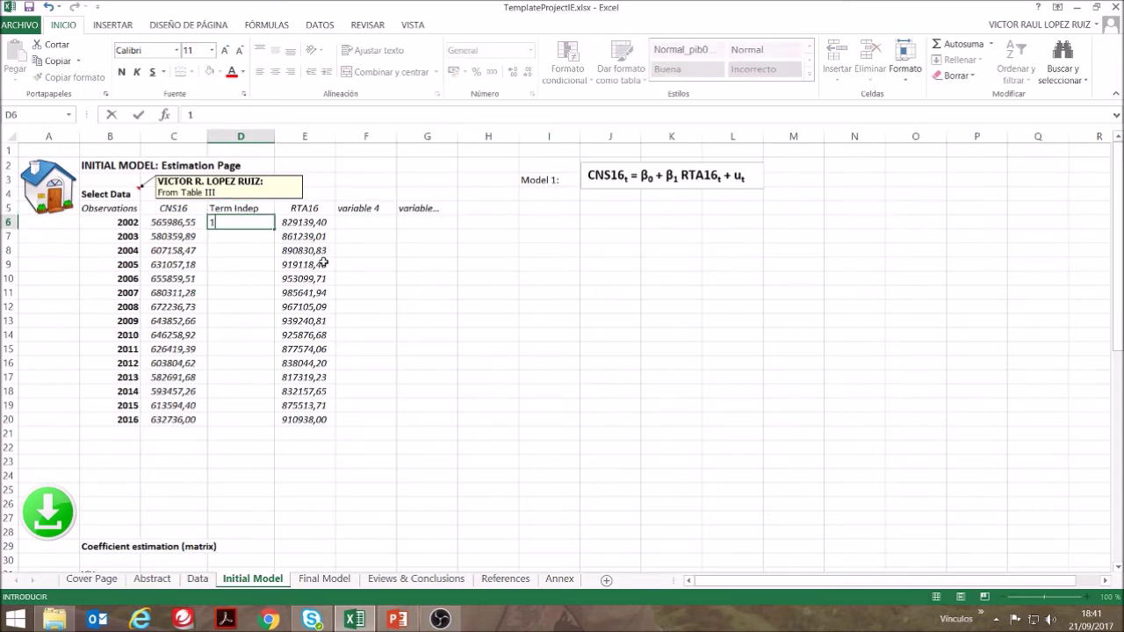
text(1)
key(ctrl+Return)
drag(274, 229, 268, 423)
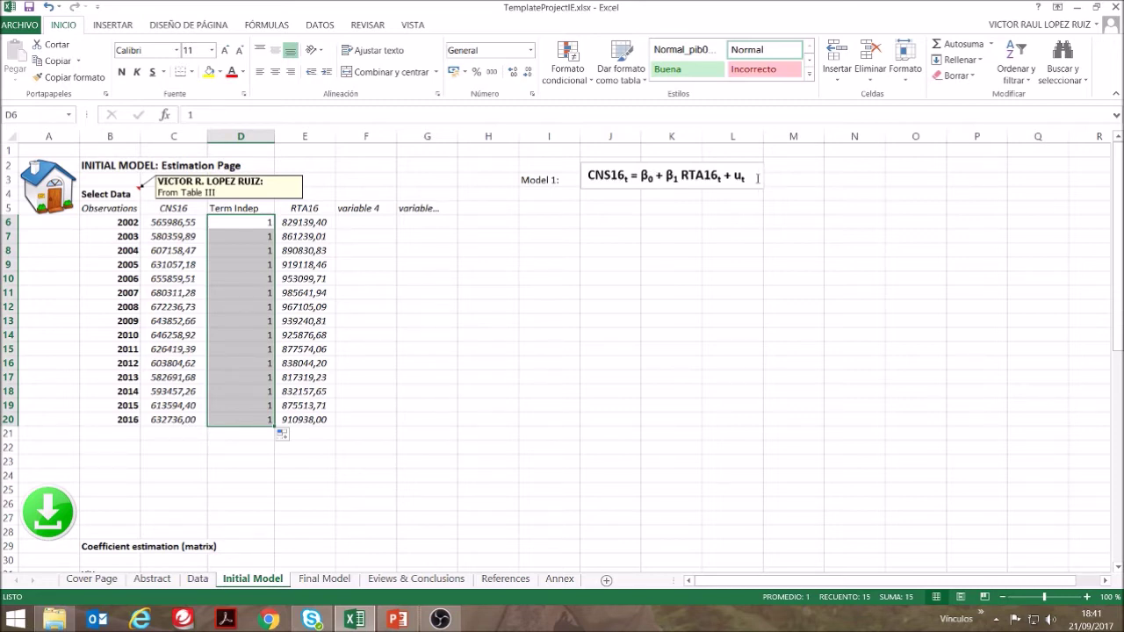
Clear the unused variable placeholder headers in F5:G5.
click(552, 248)
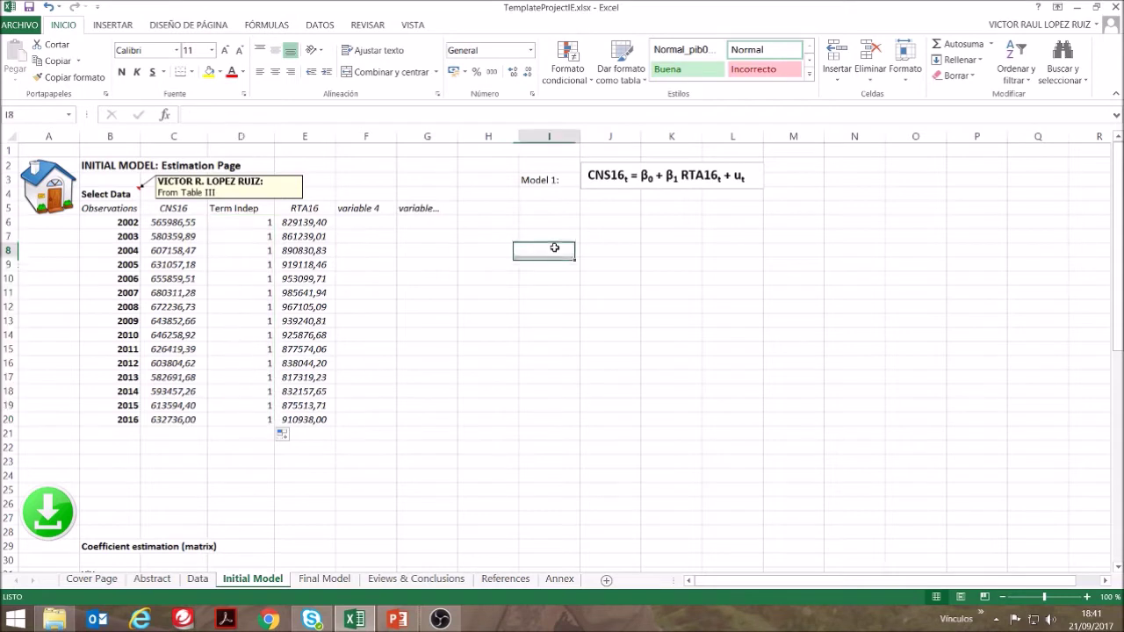
drag(369, 205, 439, 208)
key(Delete)
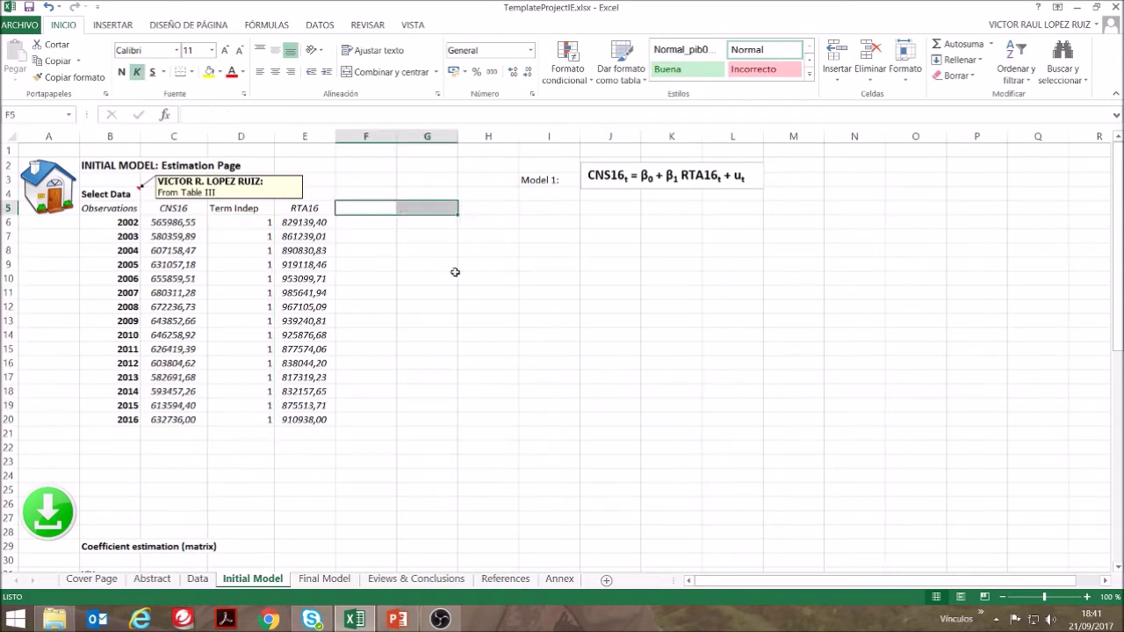
Copy the X matrix in D6:E20 and paste it at G6 as transposed values only.
drag(233, 223, 279, 420)
right_click(280, 420)
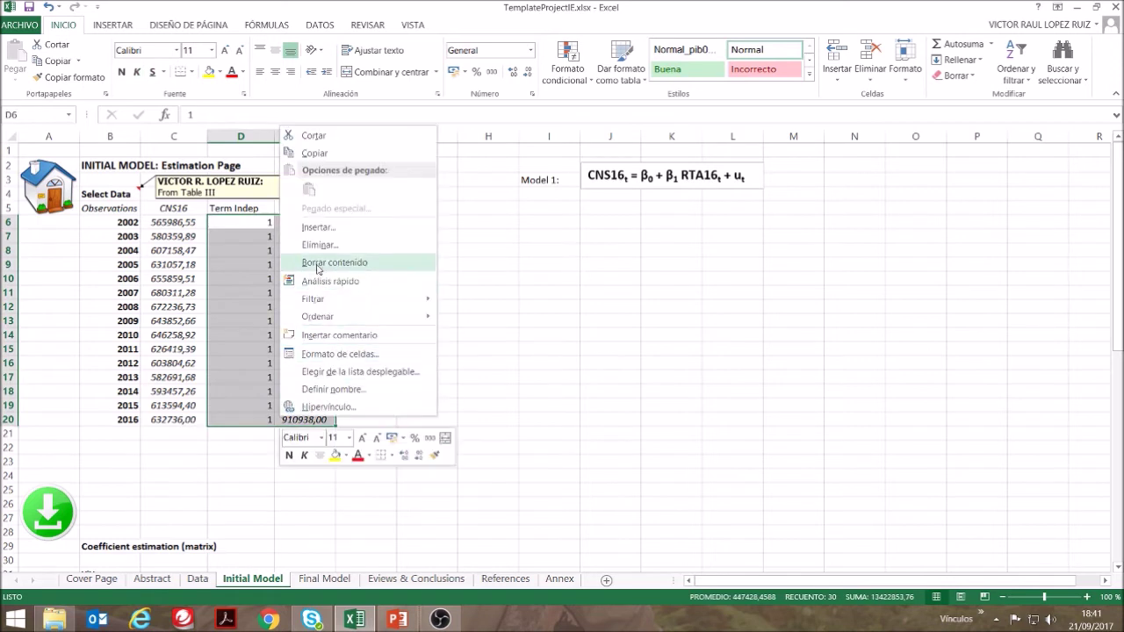
mouse_move(315, 299)
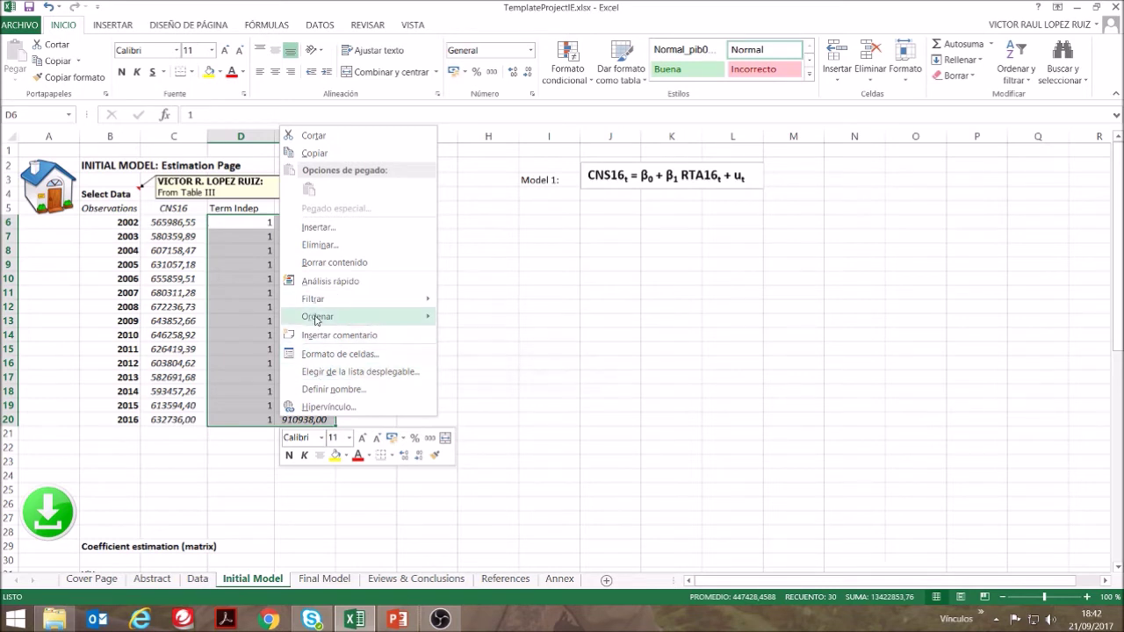
click(314, 153)
right_click(439, 220)
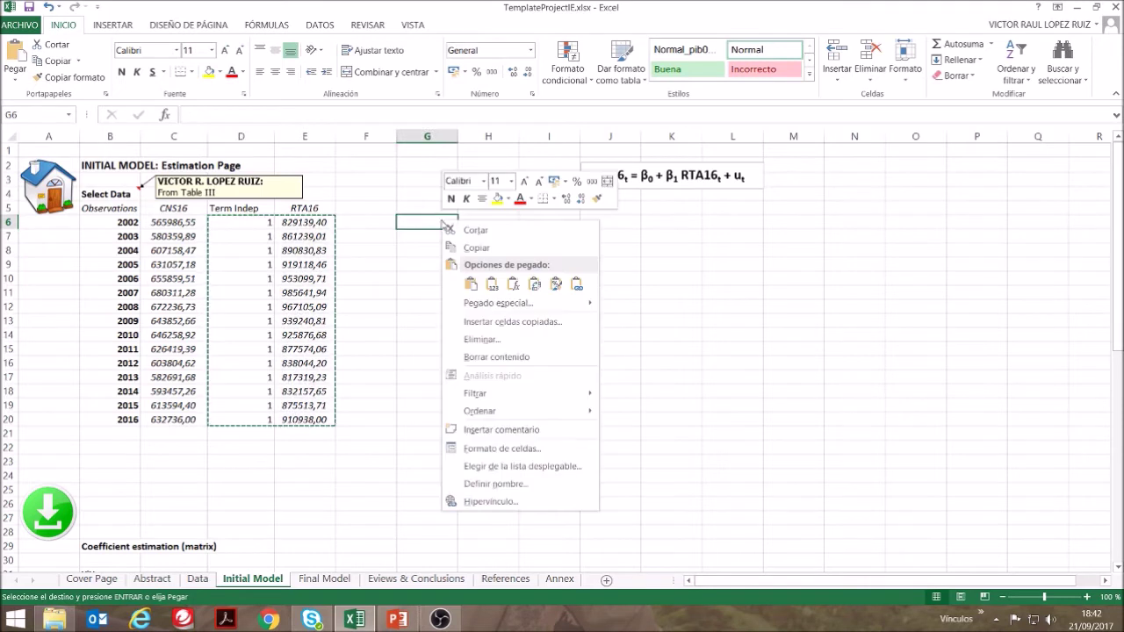
mouse_move(479, 303)
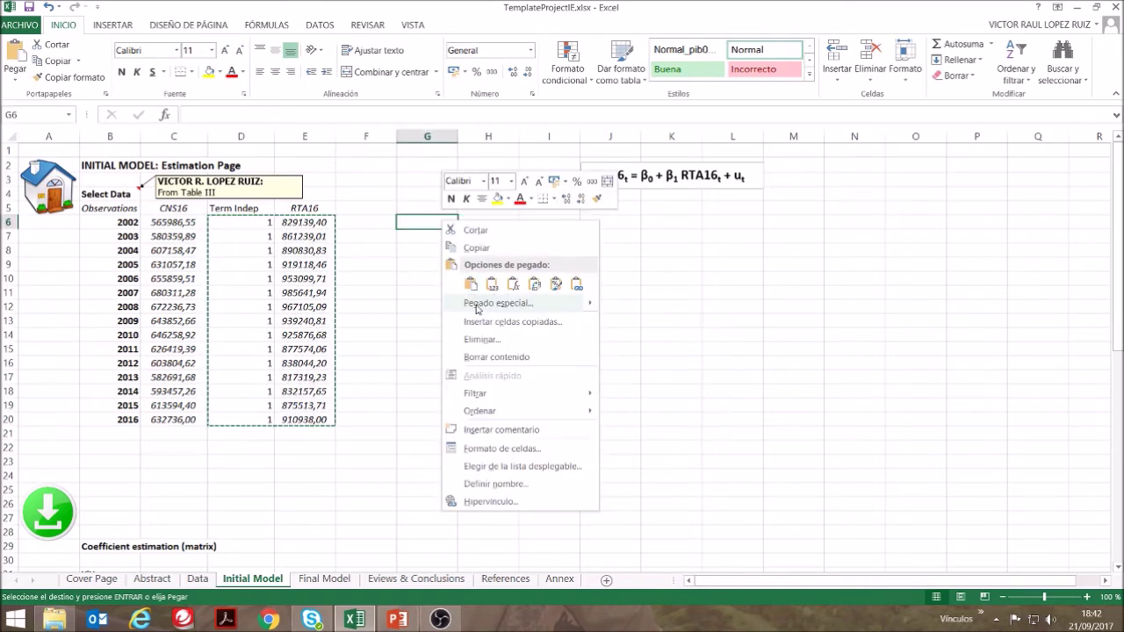
click(661, 442)
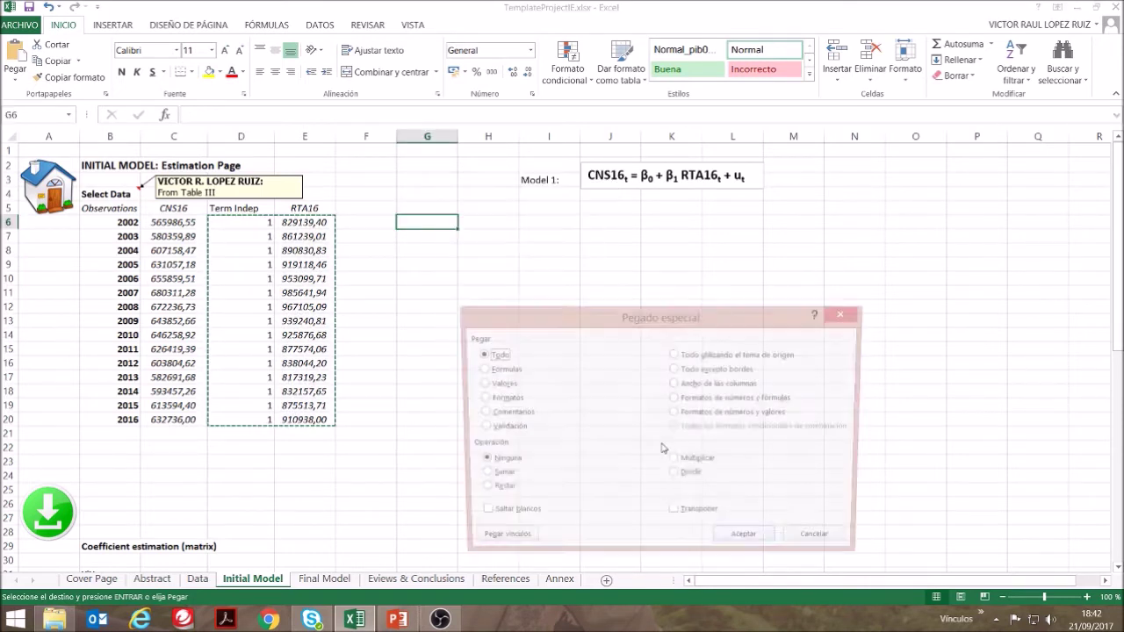
click(482, 386)
click(674, 515)
click(740, 539)
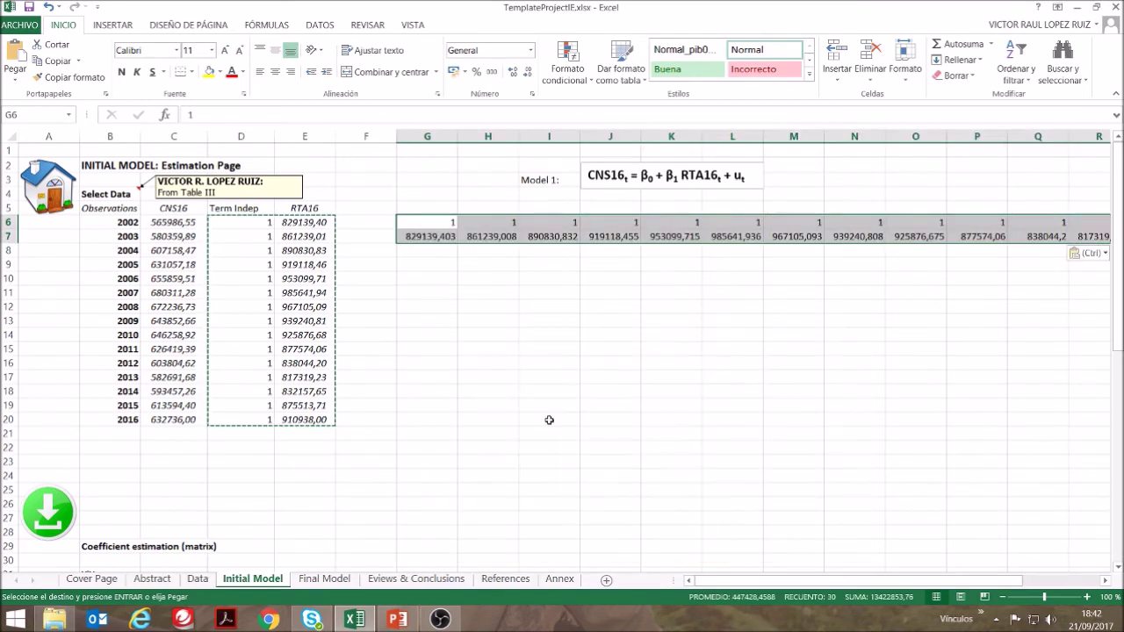
click(524, 380)
Compute X'X in C31:D32 with the array formula =MMULT(G6:U7;D6:E20).
scroll(524, 380, down, 3)
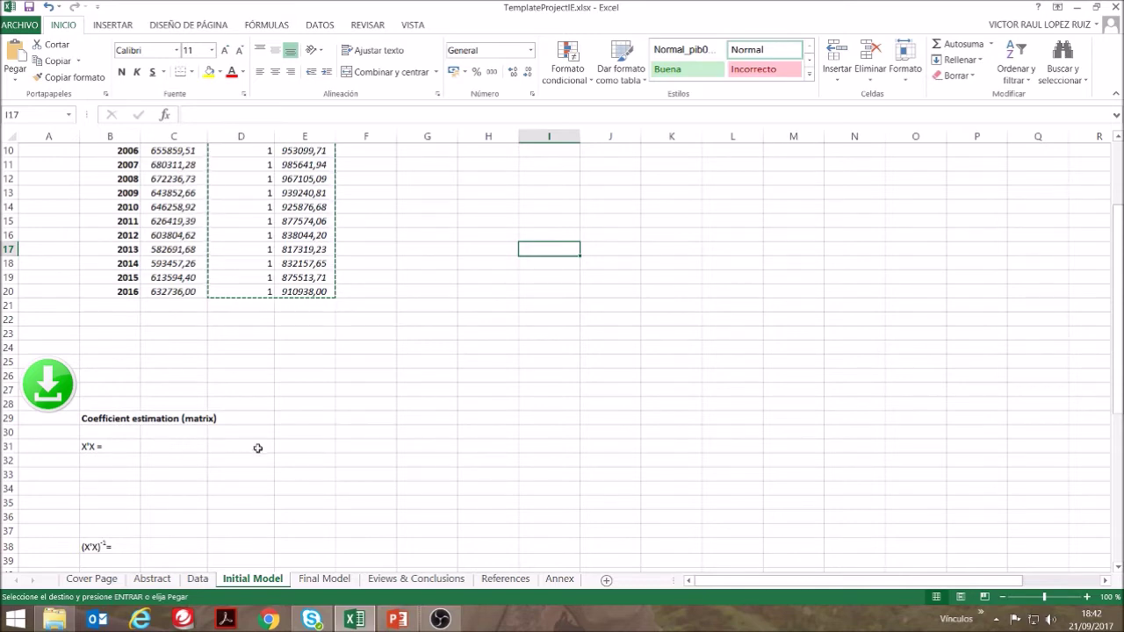
scroll(256, 449, up, 2)
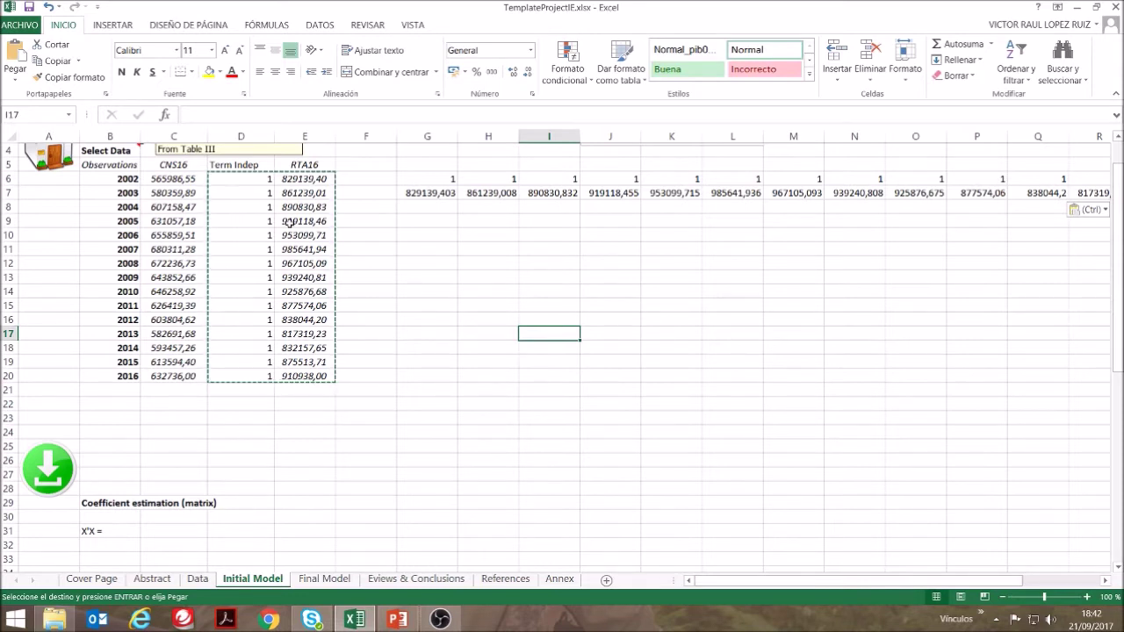
drag(171, 529, 224, 554)
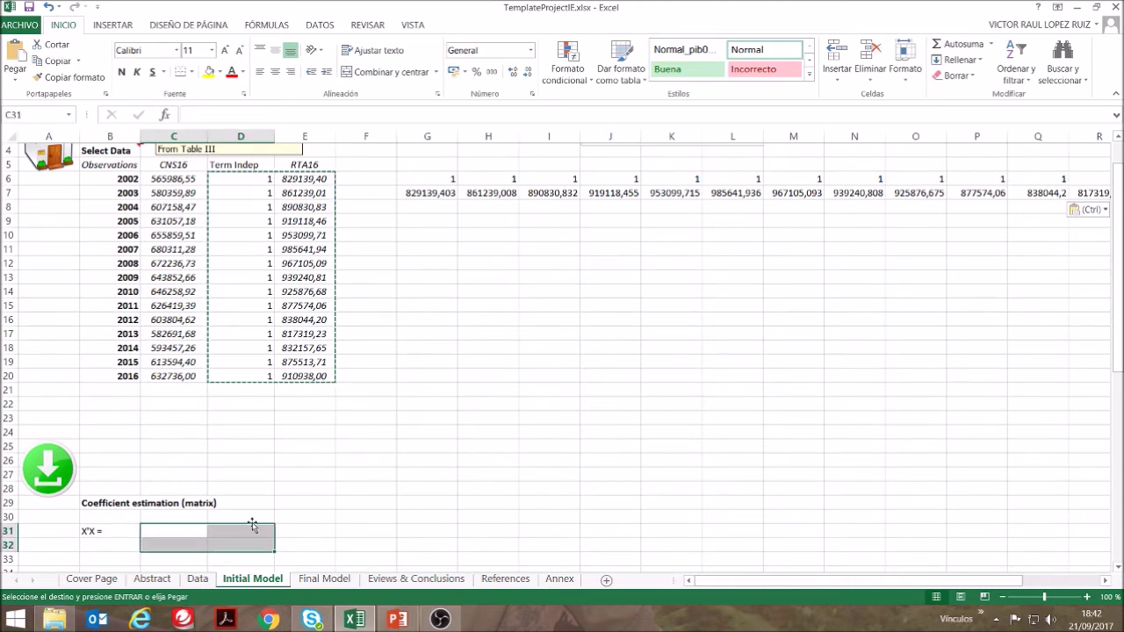
click(214, 113)
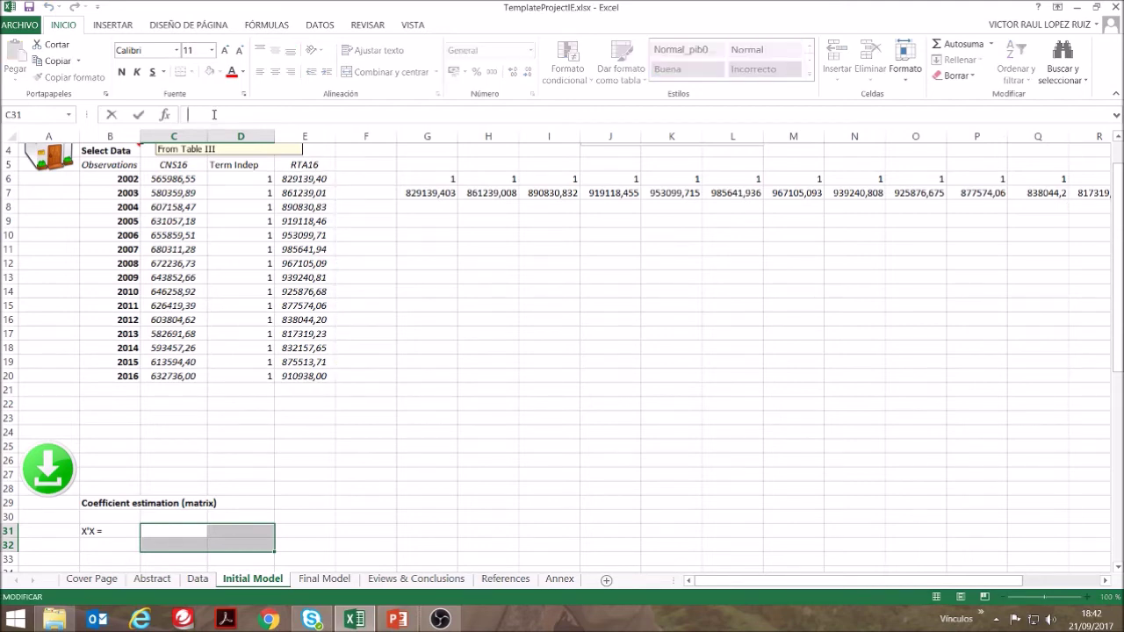
text(=mmult()
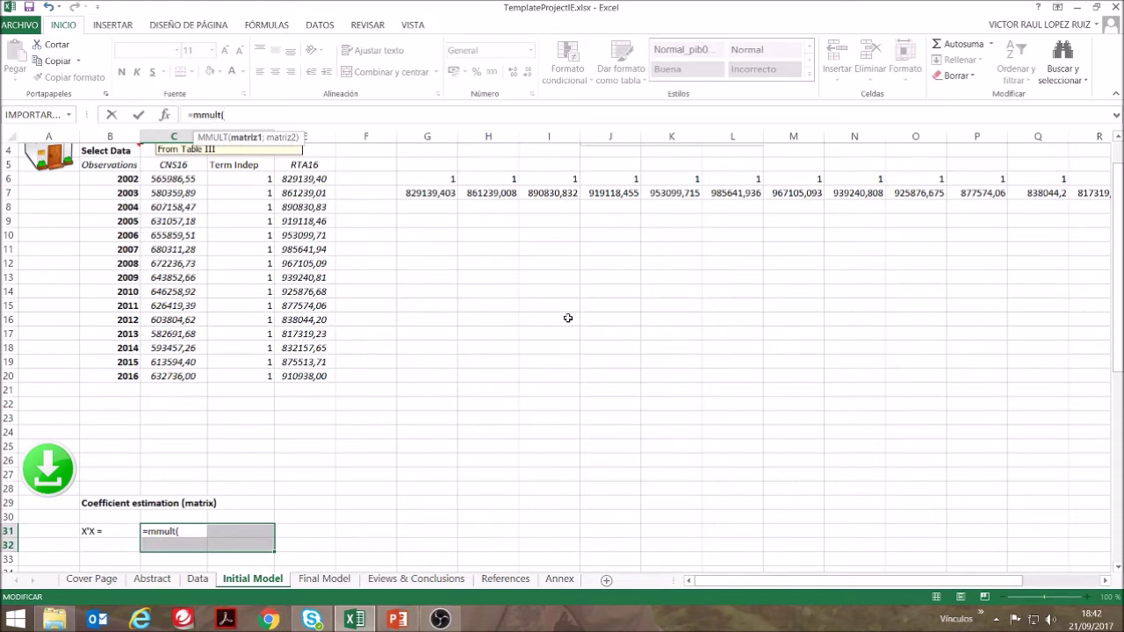
drag(430, 175, 961, 198)
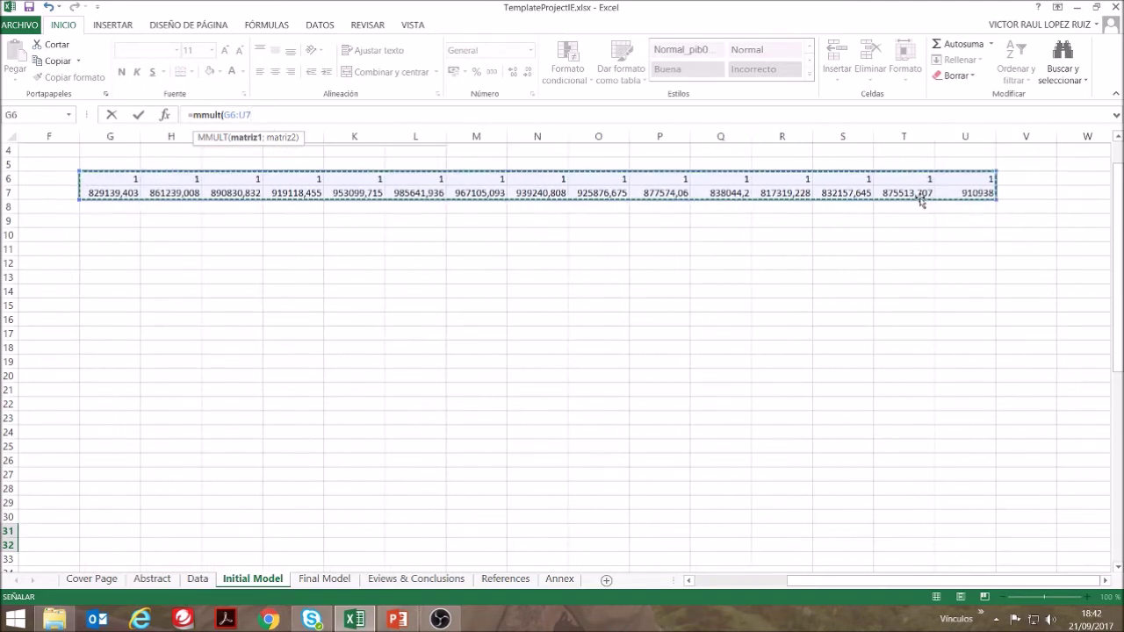
text(;)
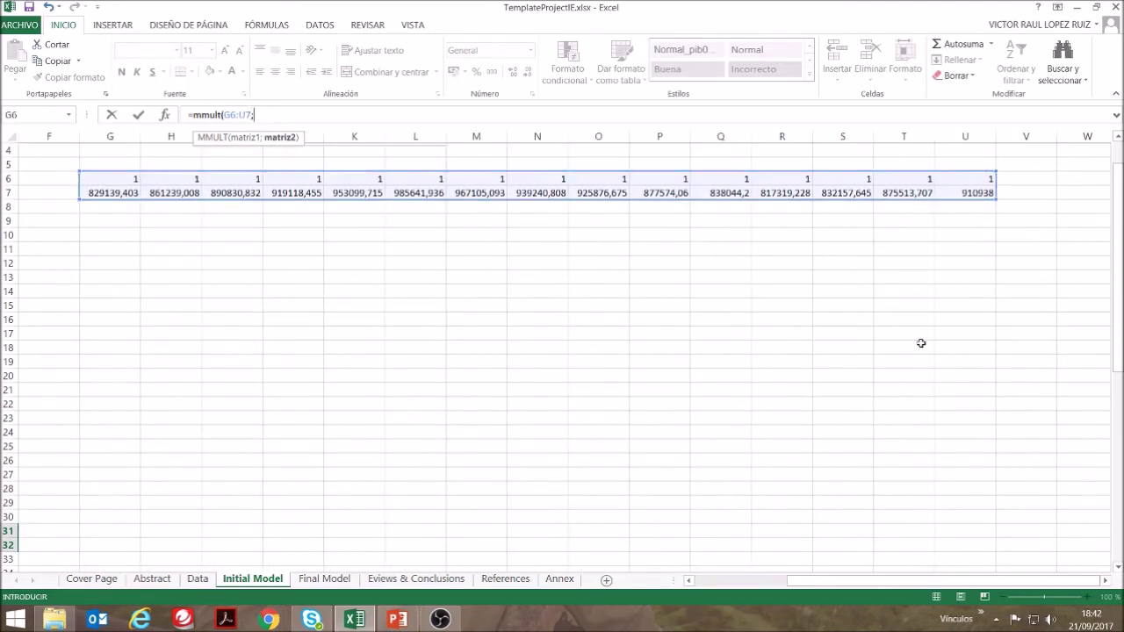
drag(857, 580, 758, 582)
drag(247, 173, 301, 385)
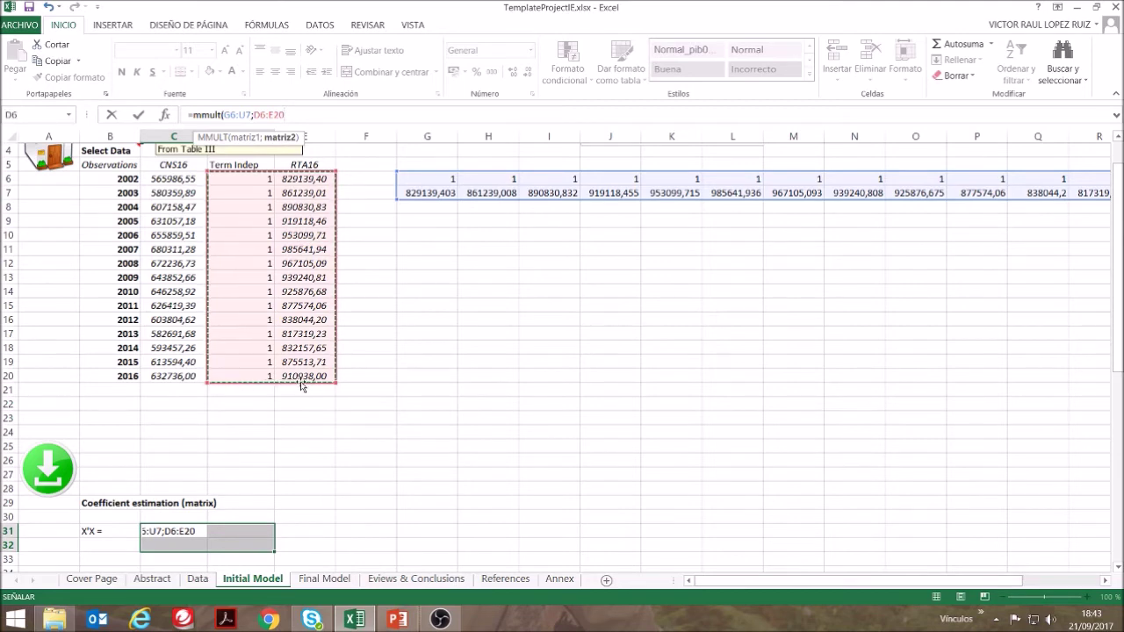
text())
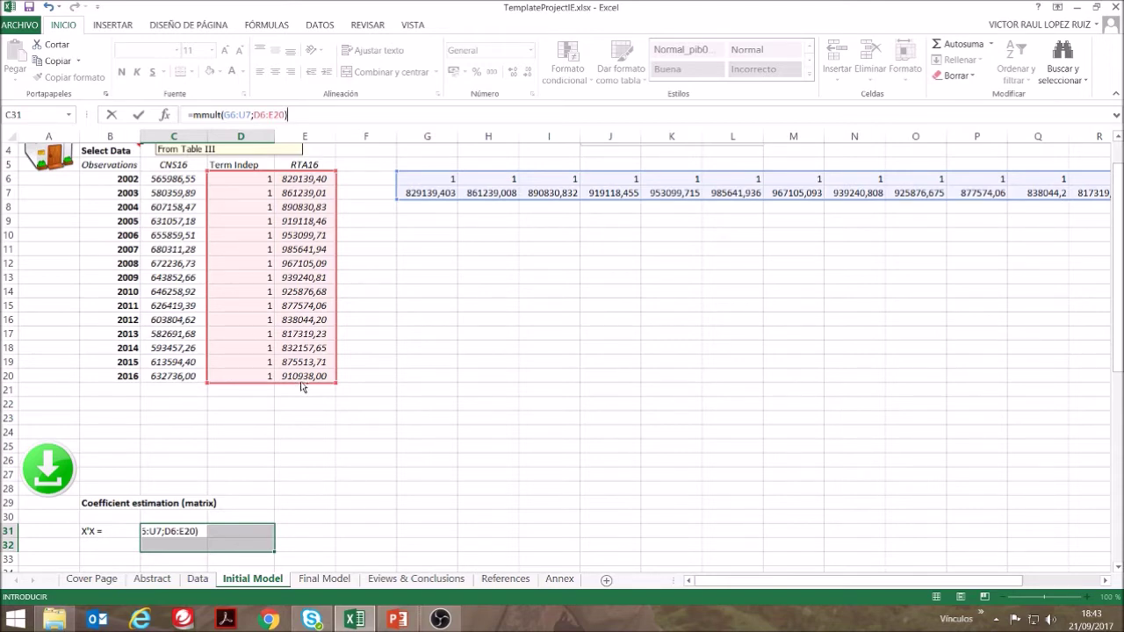
key(ctrl+shift+Return)
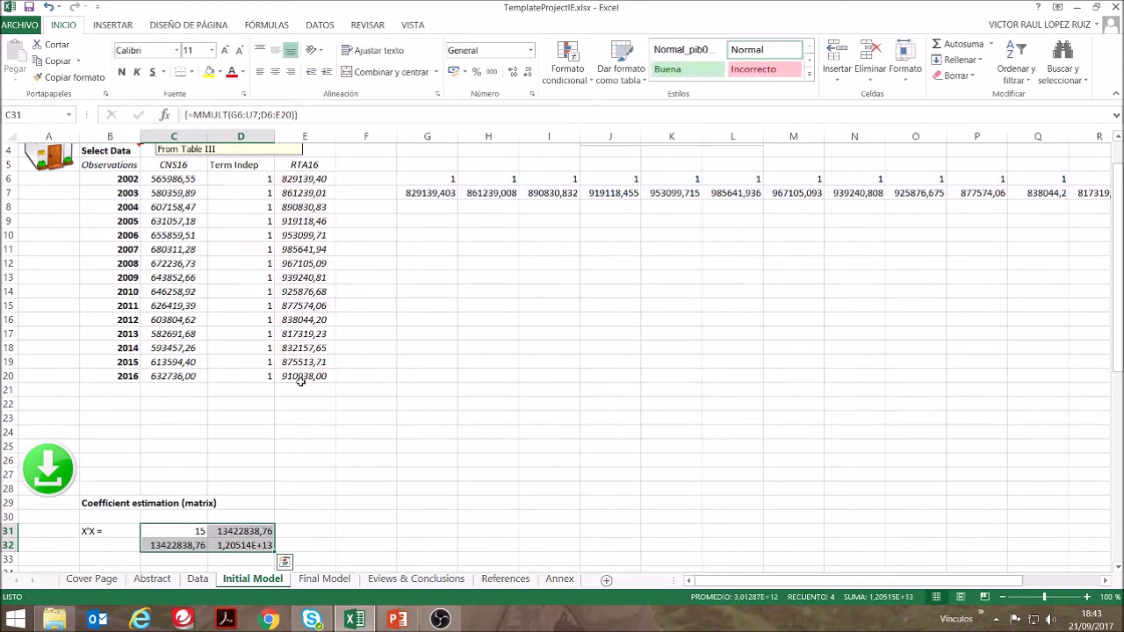
click(197, 533)
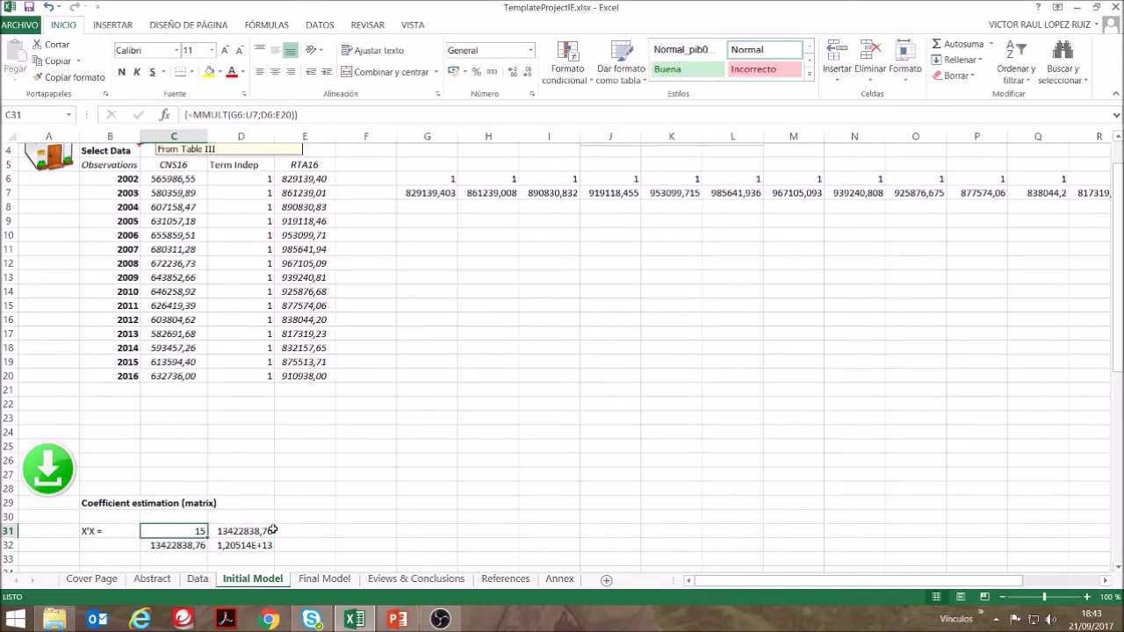
Compute the inverse of X'X in C37:D38 with the array formula =MINVERSA(C31:D32).
scroll(273, 530, down, 1)
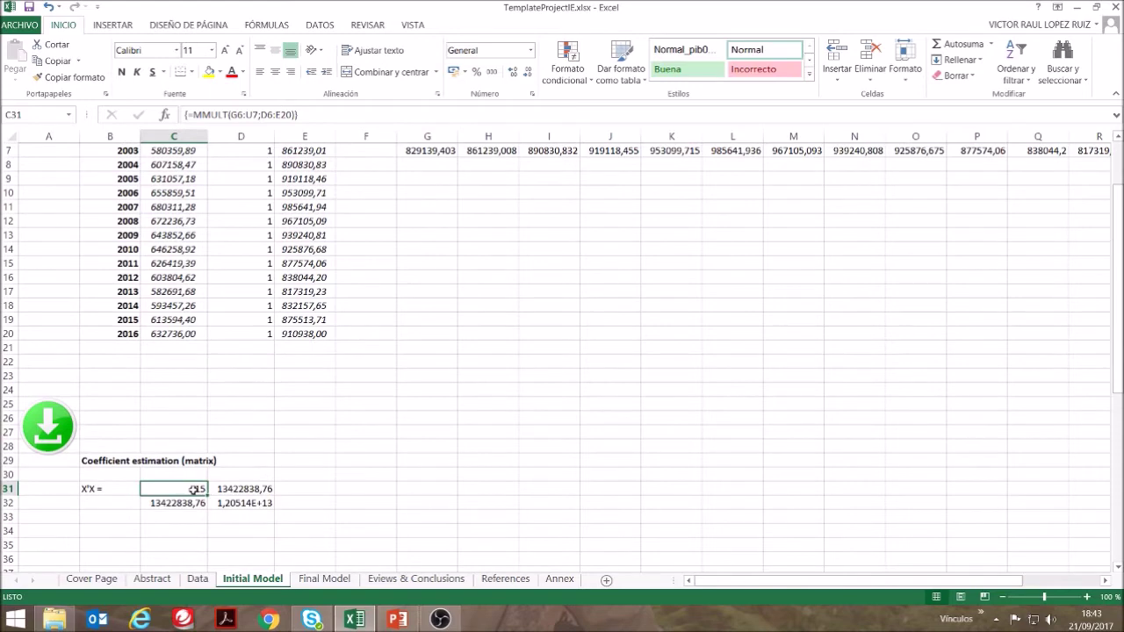
scroll(272, 263, up, 1)
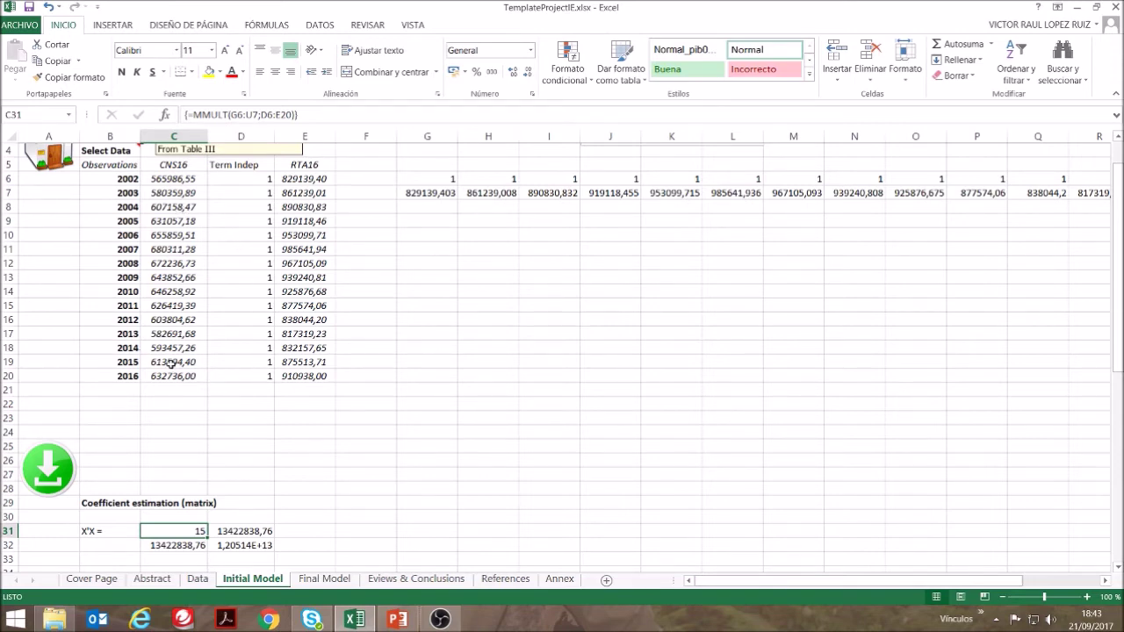
scroll(170, 366, down, 3)
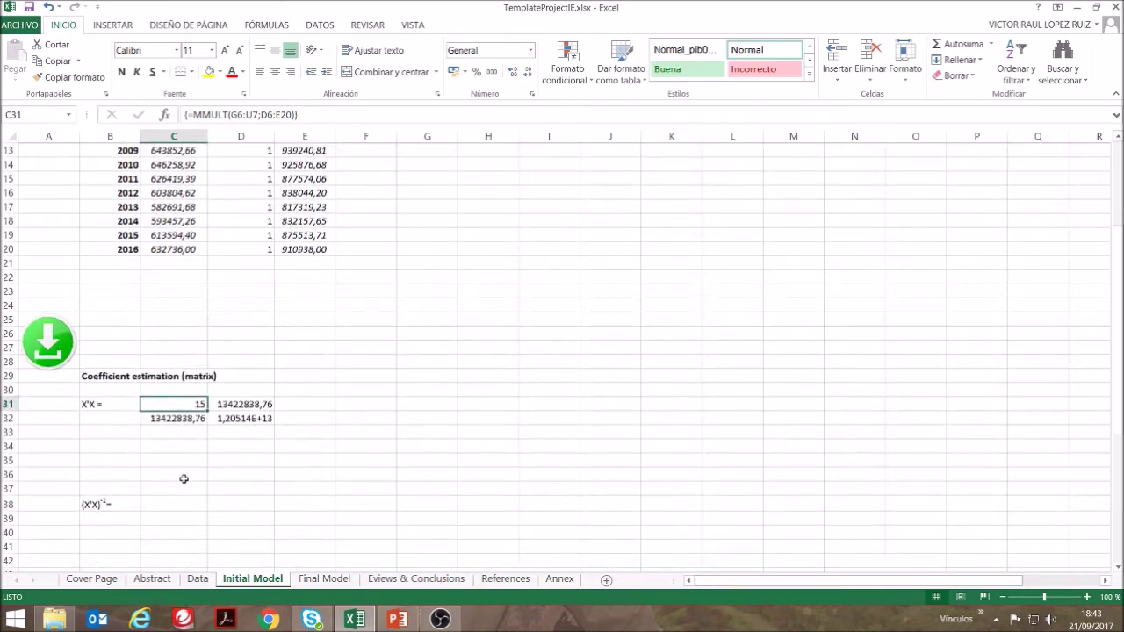
drag(176, 488, 238, 504)
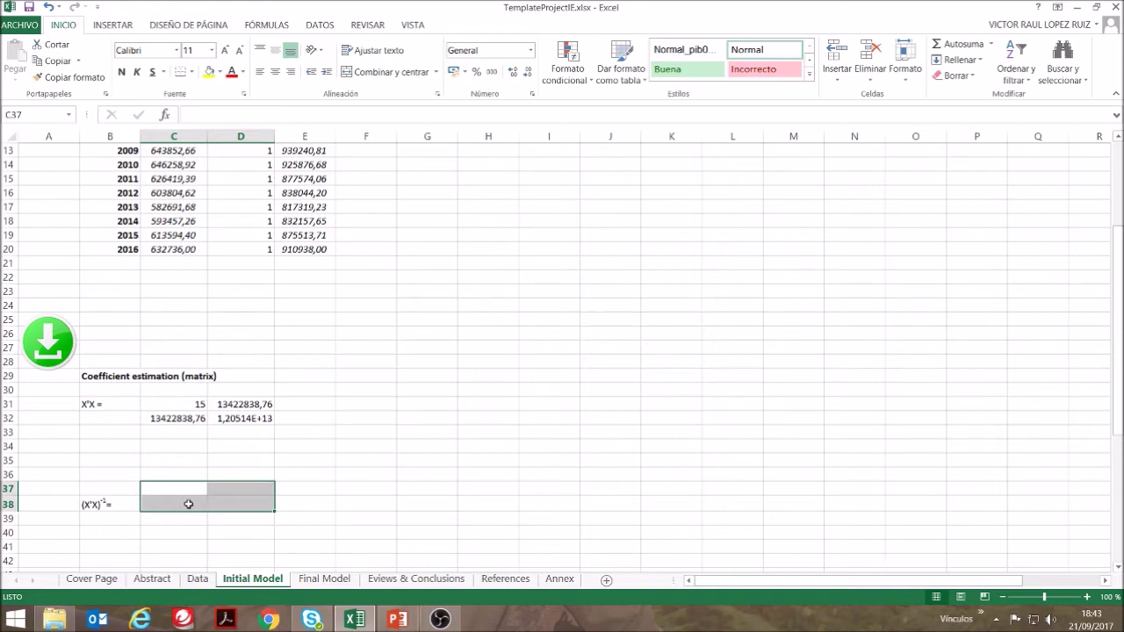
click(201, 112)
text(=)
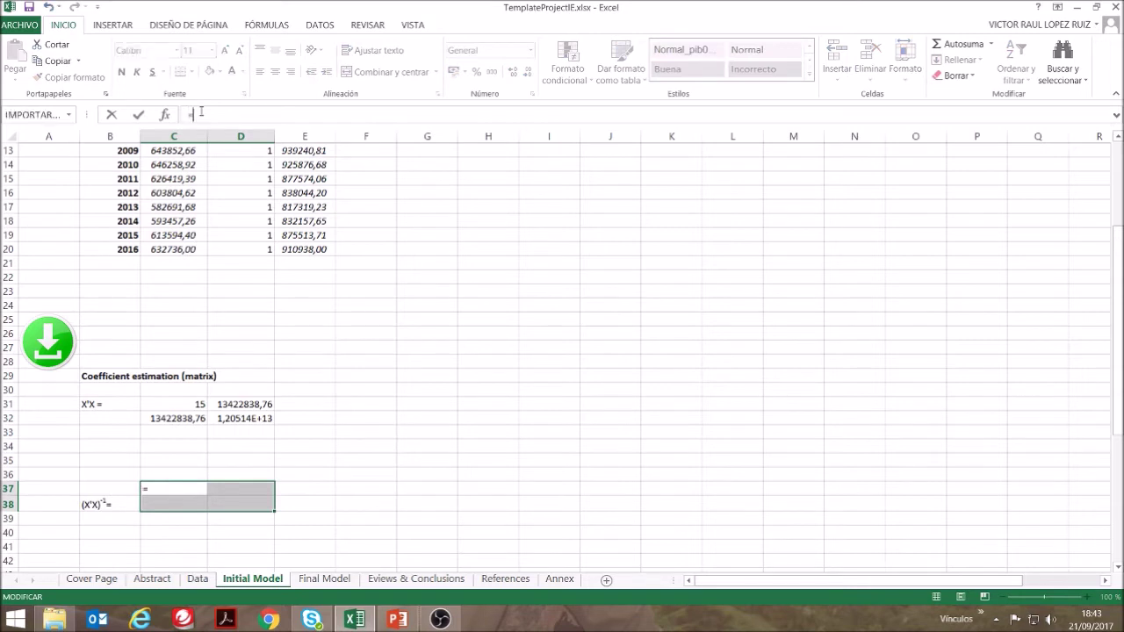
text(minversa()
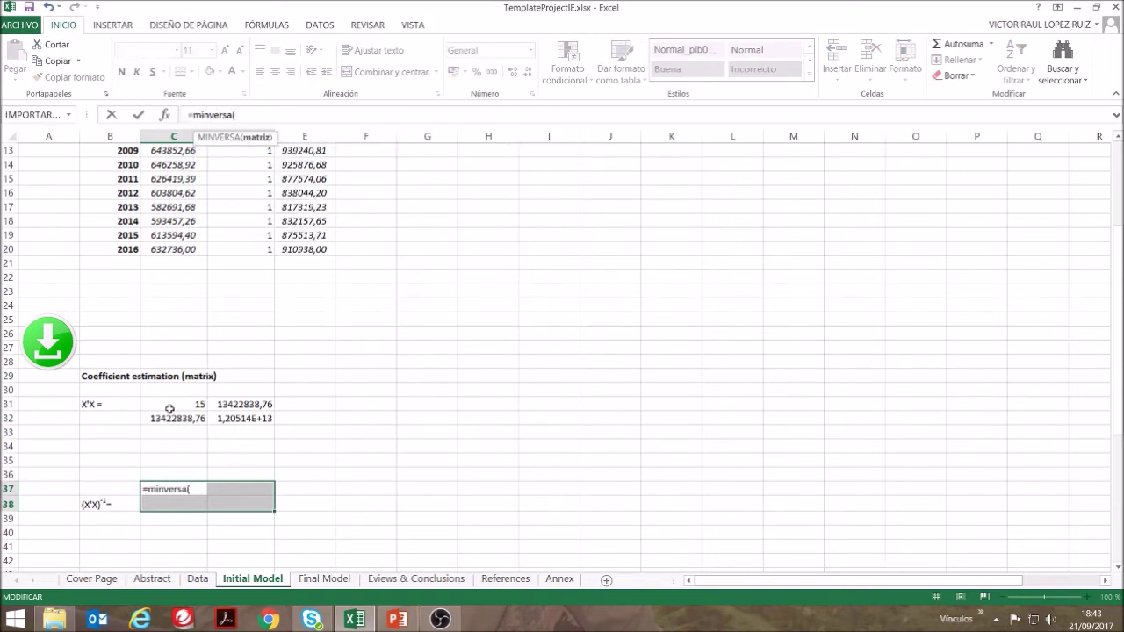
drag(169, 408, 231, 420)
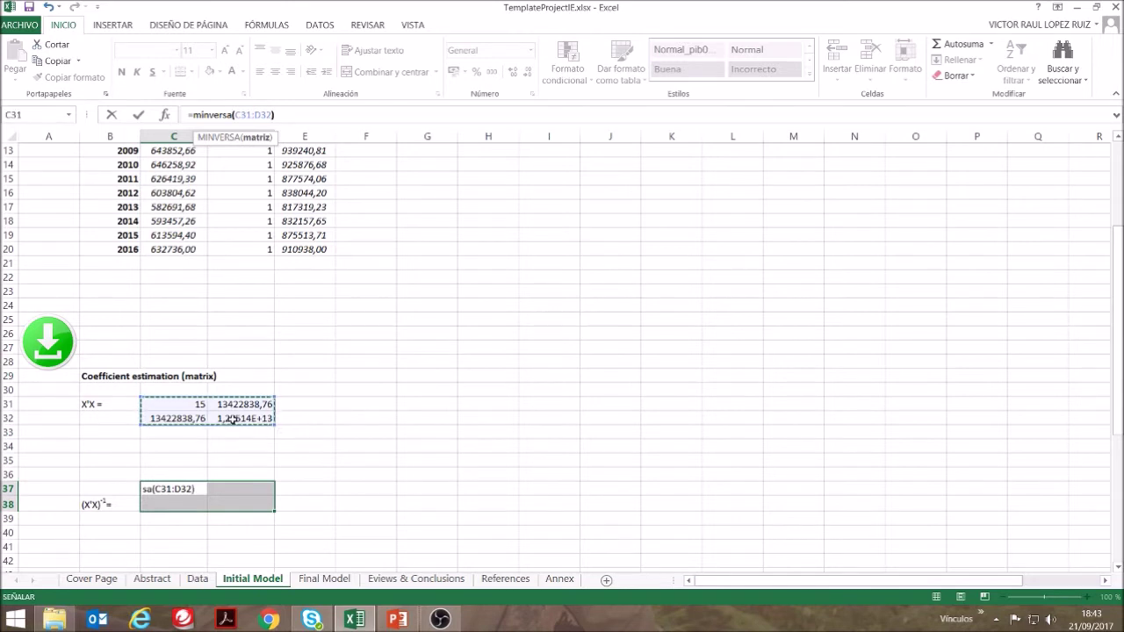
text())
key(ctrl+shift+Return)
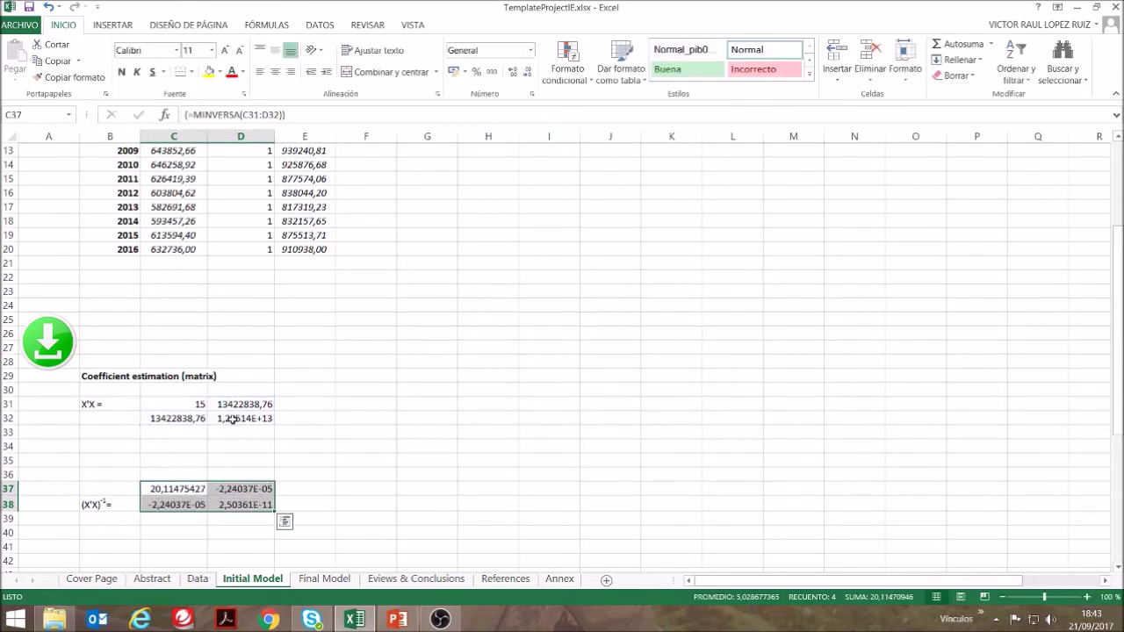
click(364, 492)
Compute X'Y in C44:C45 with the array formula =MMULT(G6:U7;C6:C20).
scroll(363, 494, down, 2)
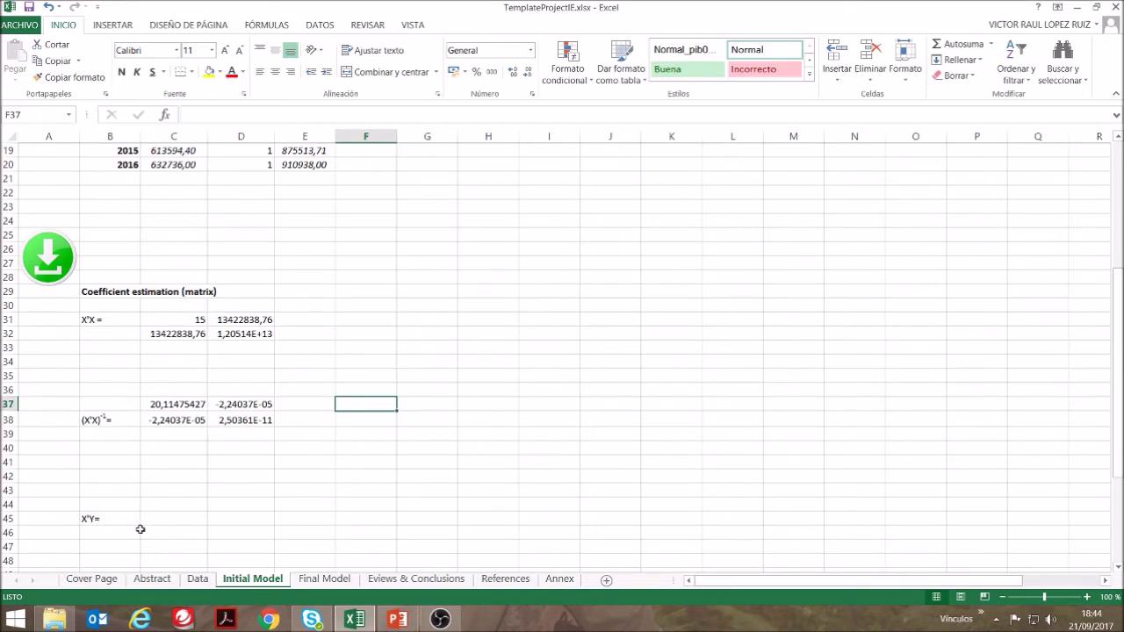
drag(177, 502, 177, 520)
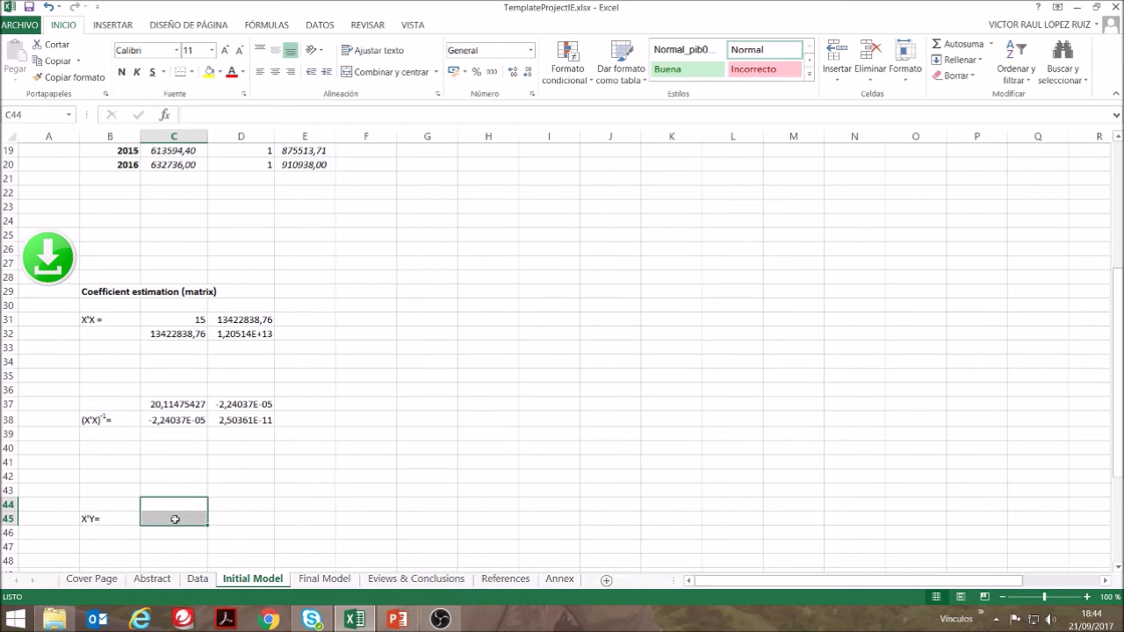
click(242, 119)
text(=mmult)
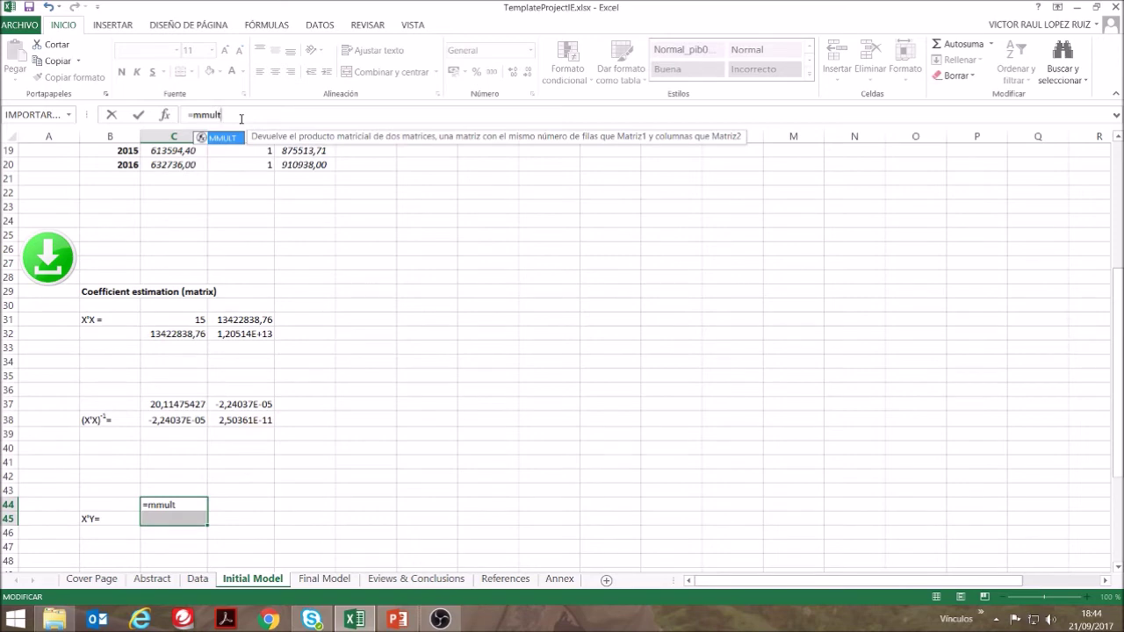
text(()
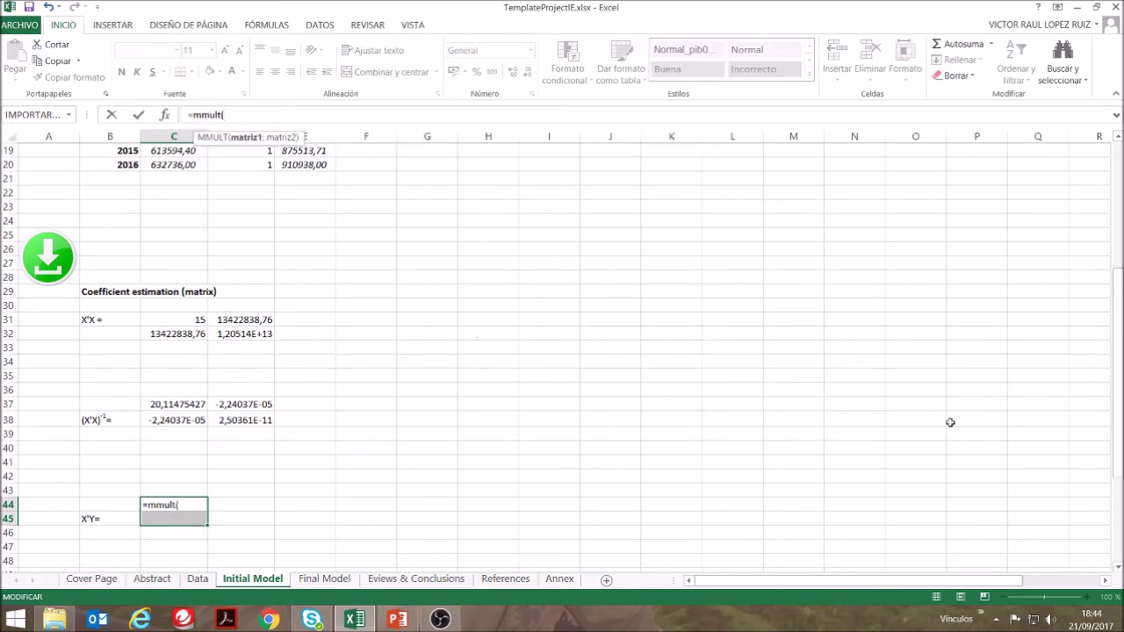
drag(1119, 436, 1119, 210)
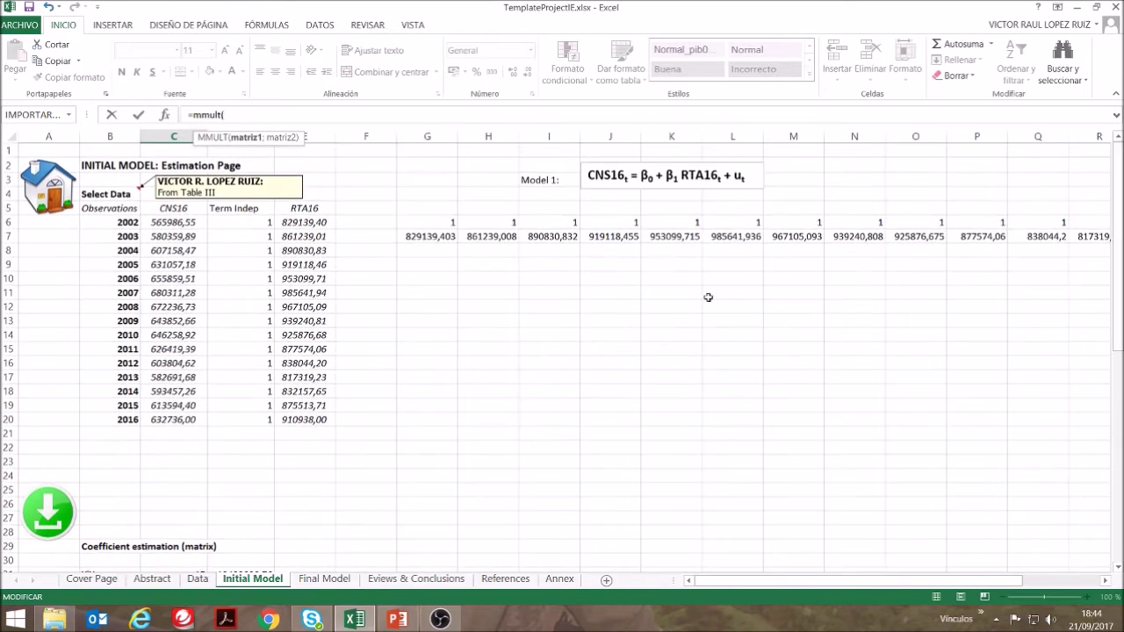
click(454, 223)
drag(454, 222, 948, 230)
click(260, 117)
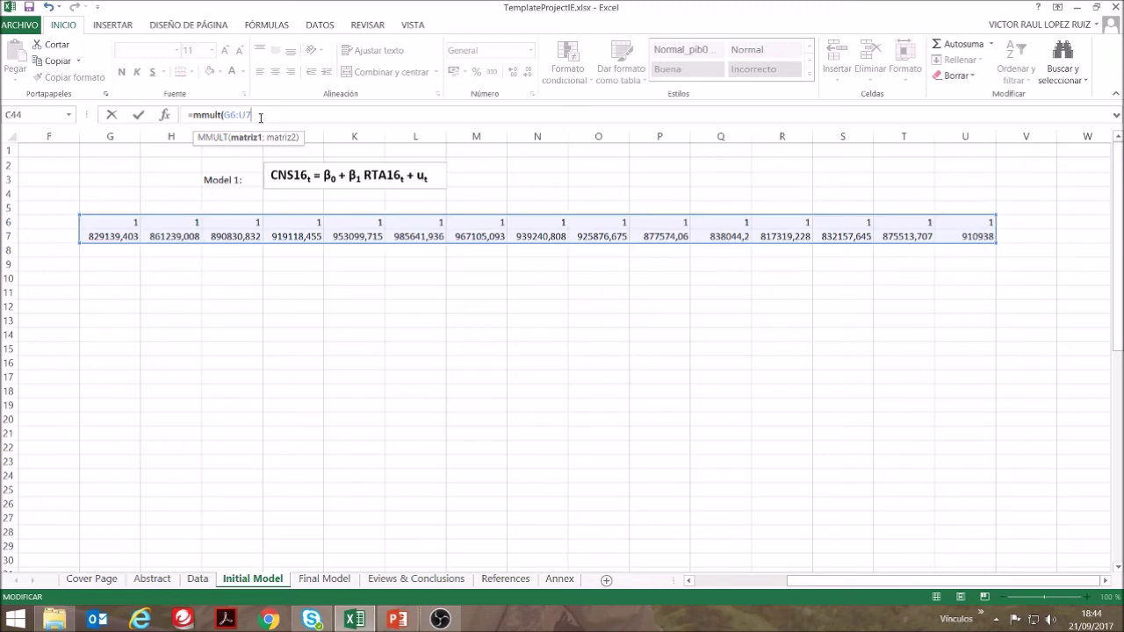
text(;)
drag(827, 585, 619, 544)
drag(163, 220, 174, 421)
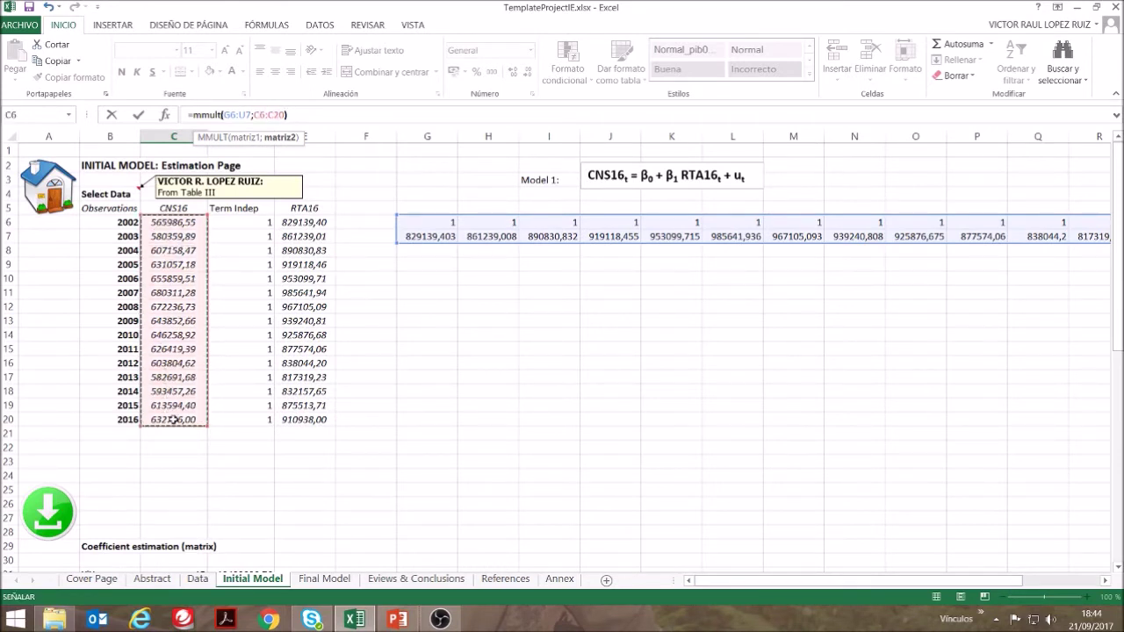
text())
key(ctrl+shift+Return)
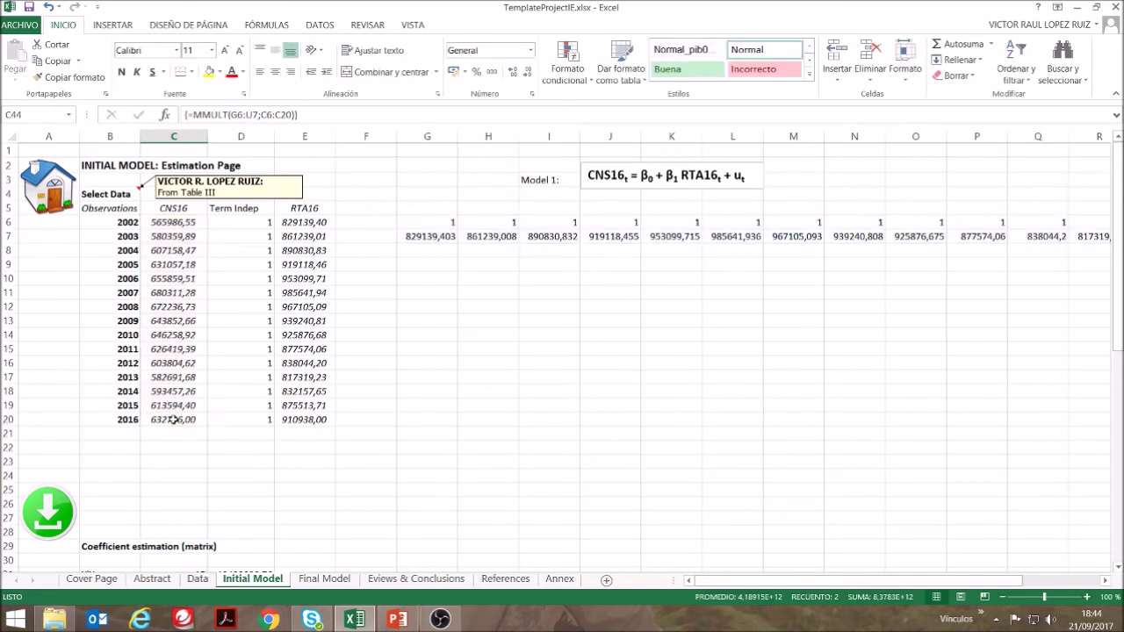
scroll(240, 521, down, 6)
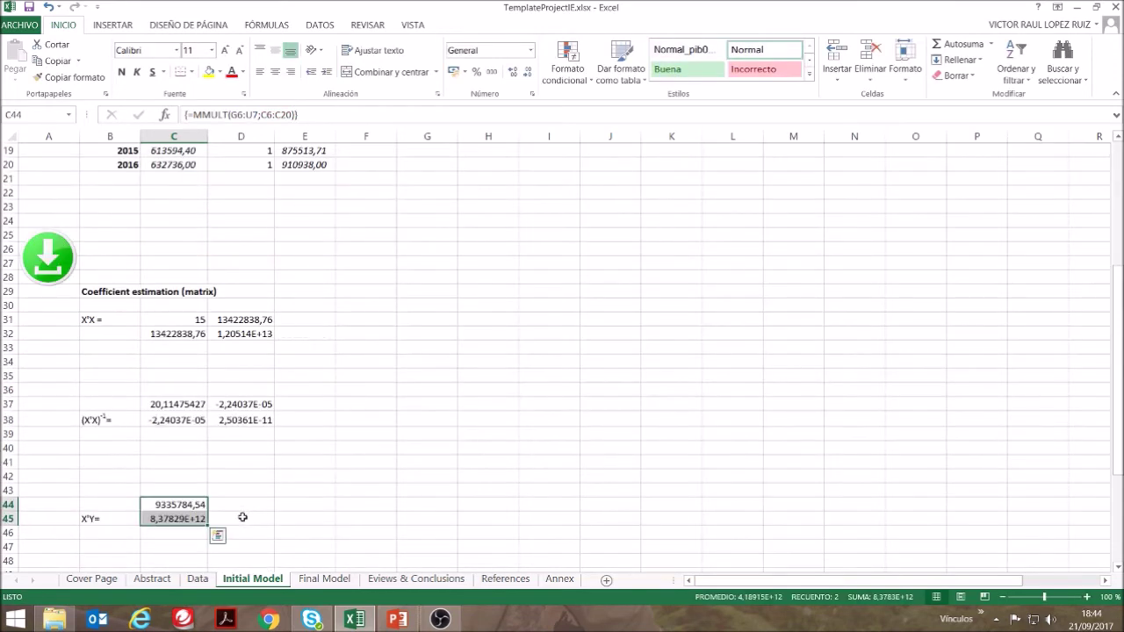
Compute the Beta coefficients in C51:C52 with the array formula =MMULT(C37:D38;C44:C45).
scroll(242, 517, down, 2)
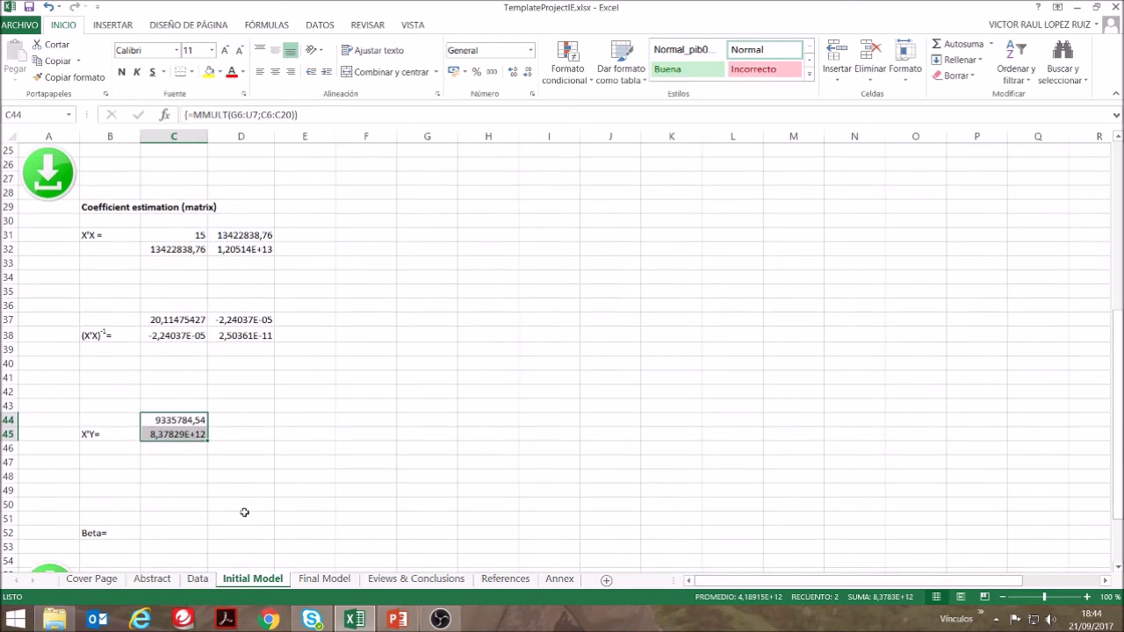
scroll(224, 406, down, 1)
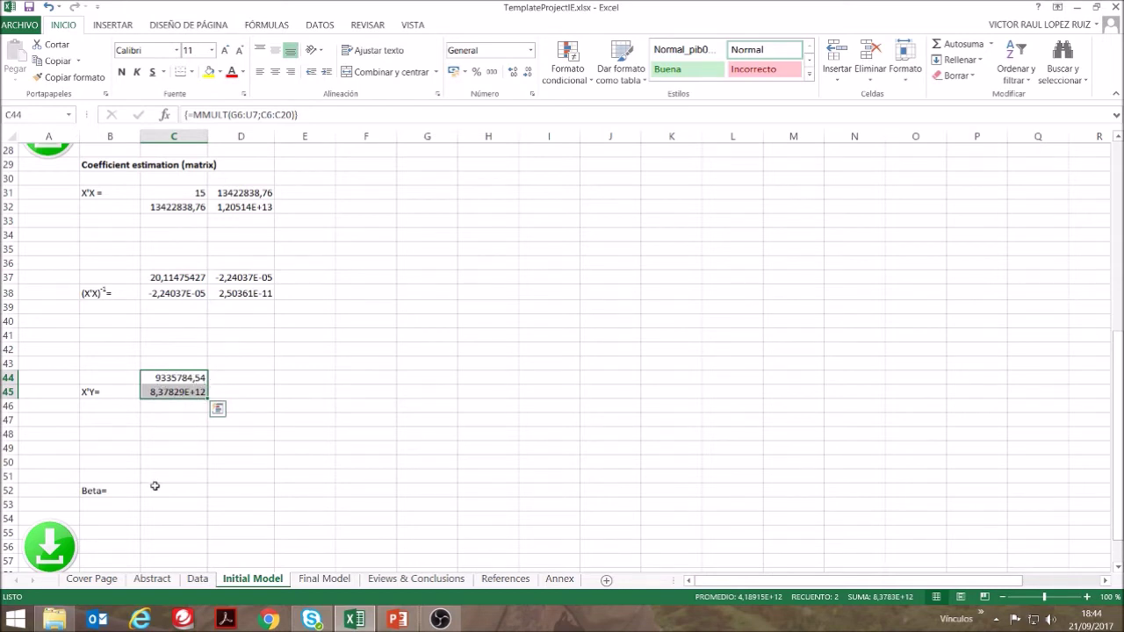
drag(163, 477, 164, 492)
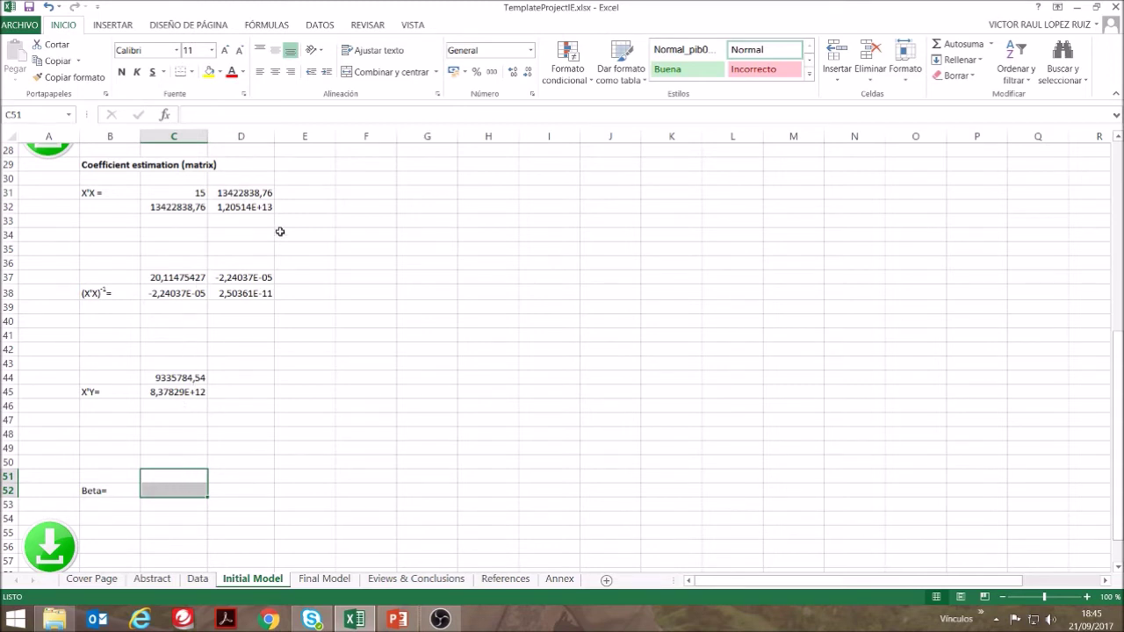
click(239, 113)
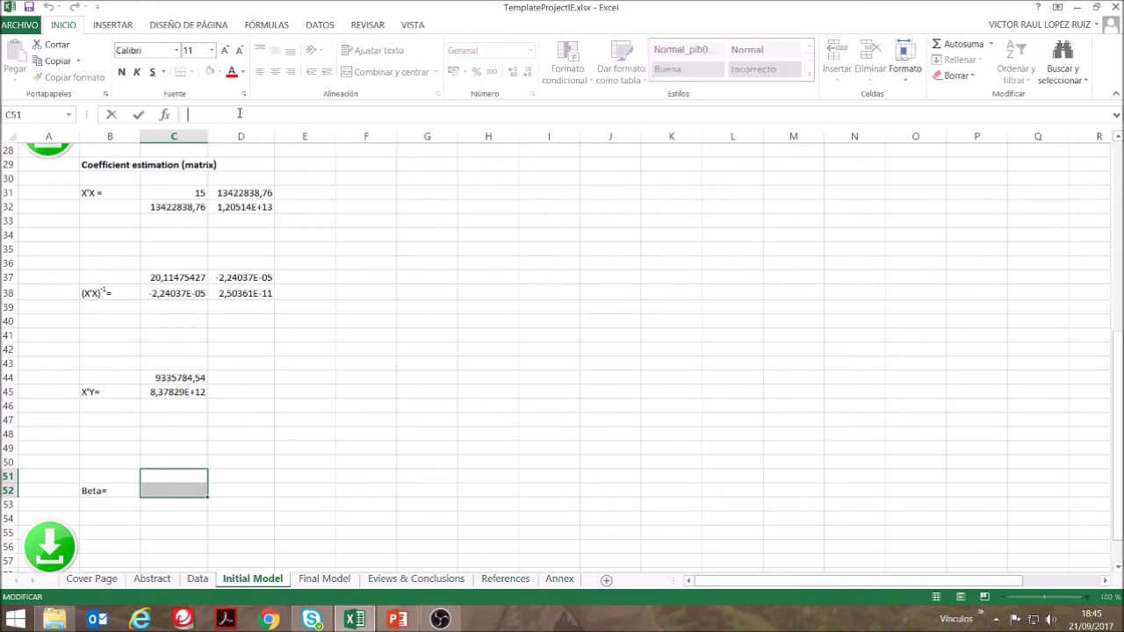
text(=mmult)
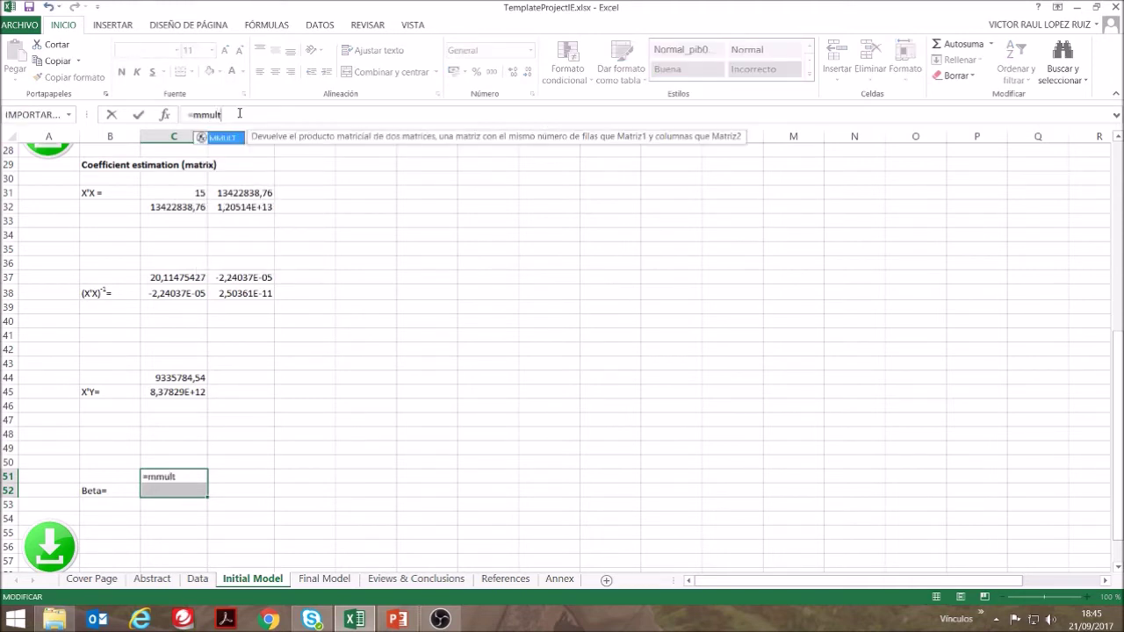
text(()
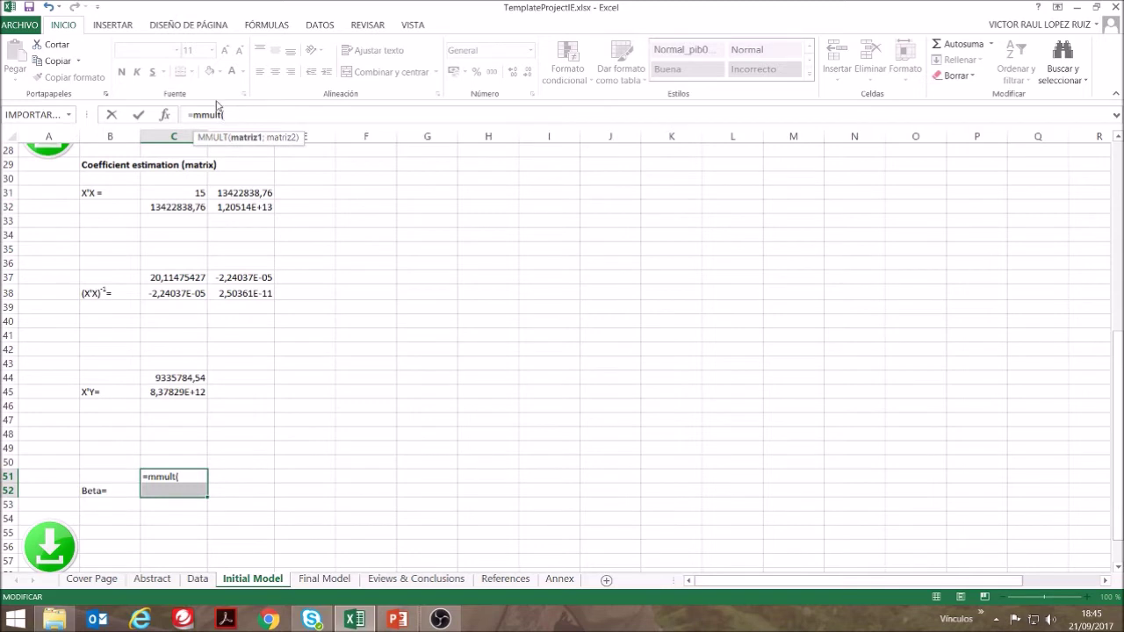
drag(174, 279, 238, 291)
text(;)
drag(185, 374, 182, 394)
text())
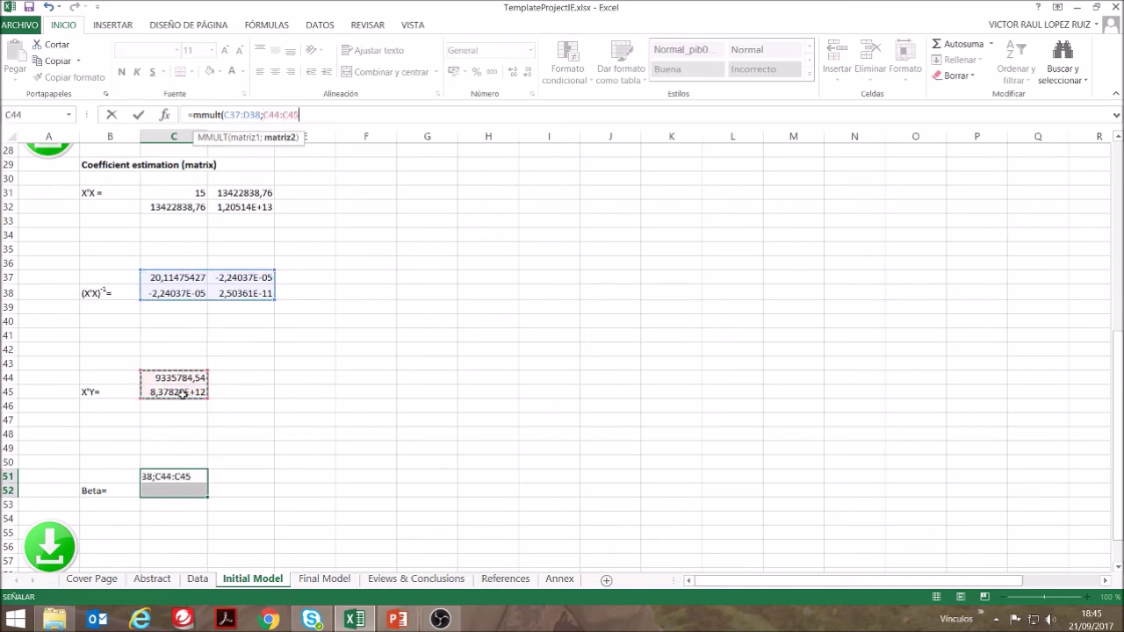
key(ctrl+shift+Return)
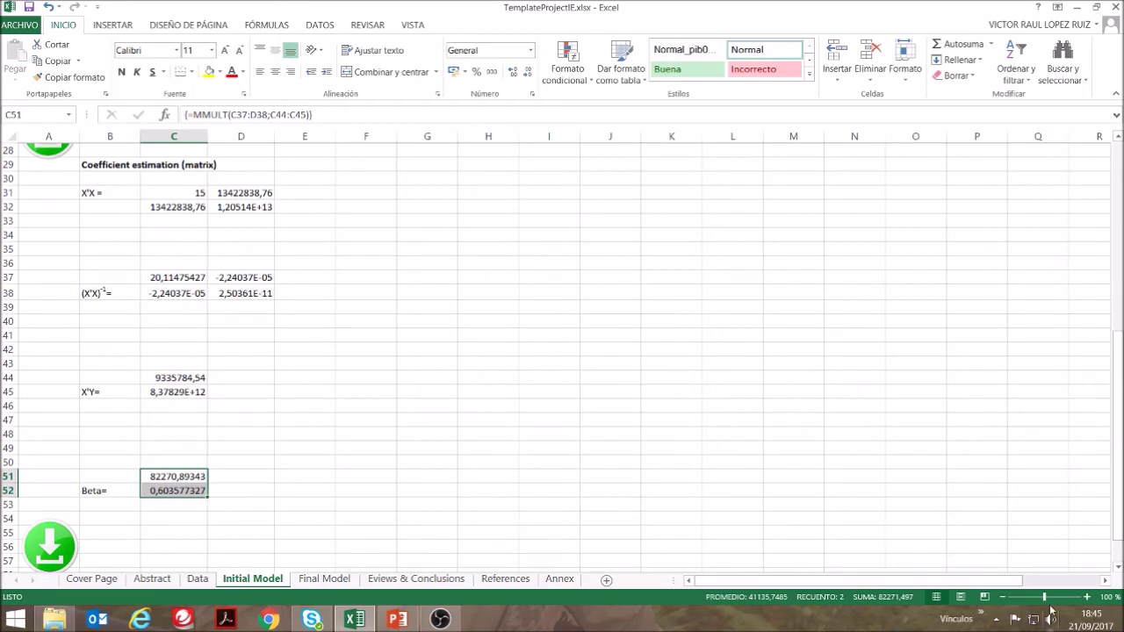
Label the two estimated coefficients "Beta 0" in D51 and "beta 1" in D52.
drag(1045, 599, 1051, 598)
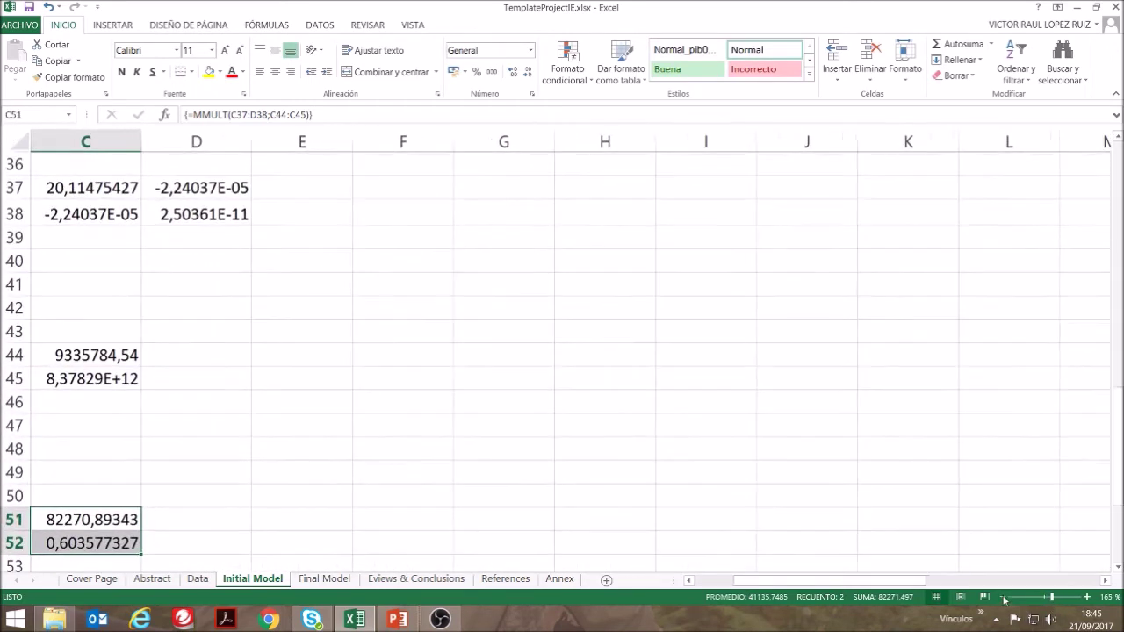
drag(922, 587, 835, 585)
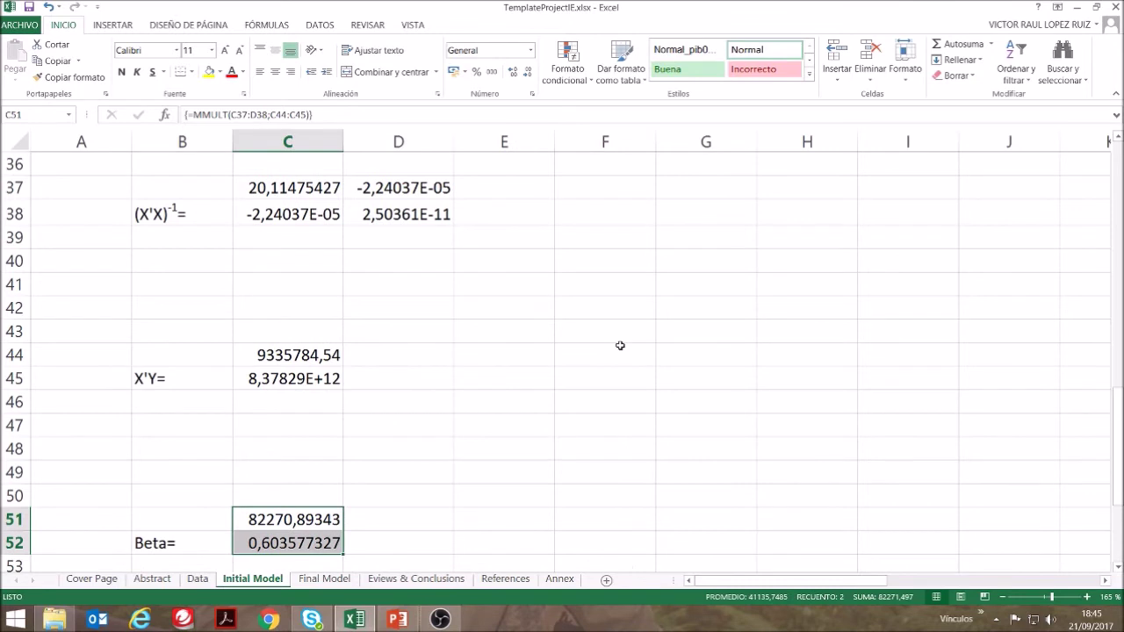
scroll(620, 346, down, 1)
click(399, 448)
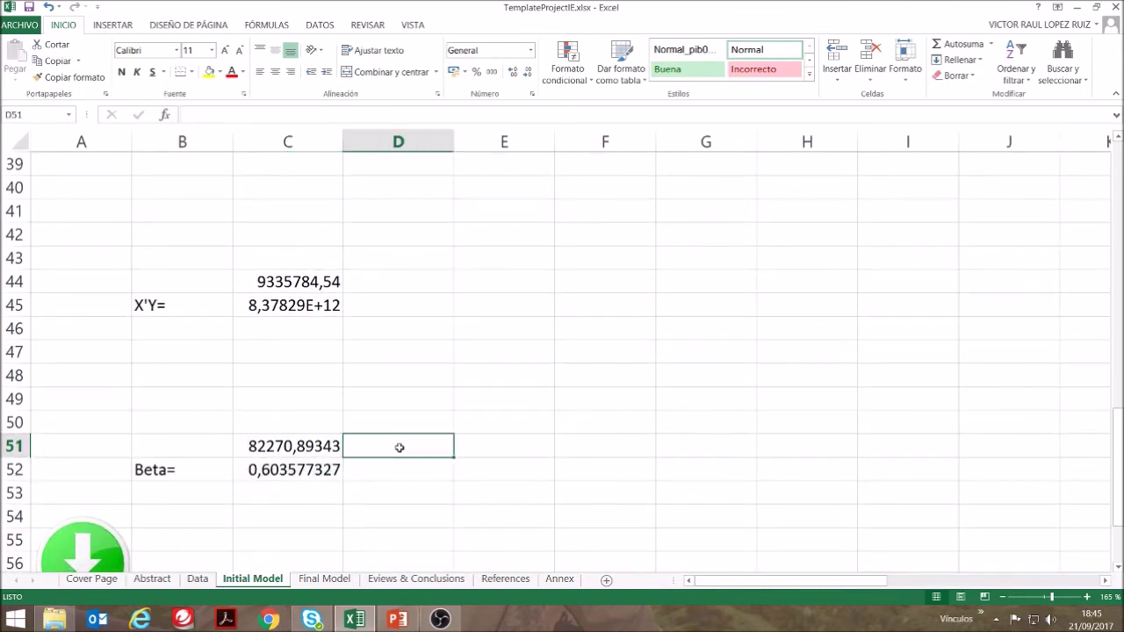
text(Beta )
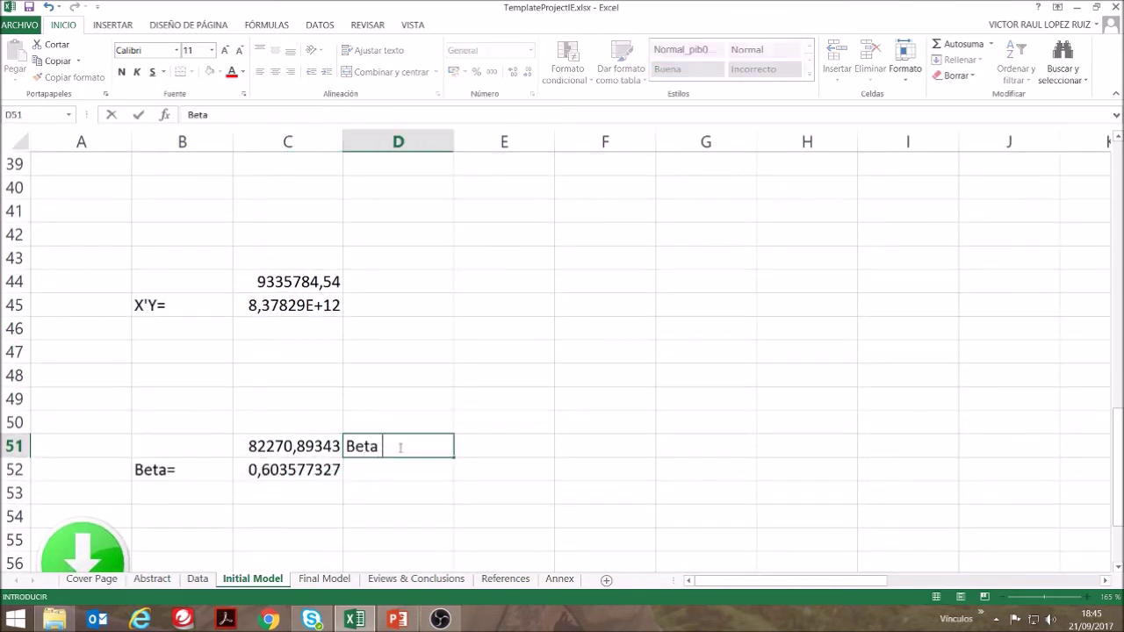
text(0)
key(Return)
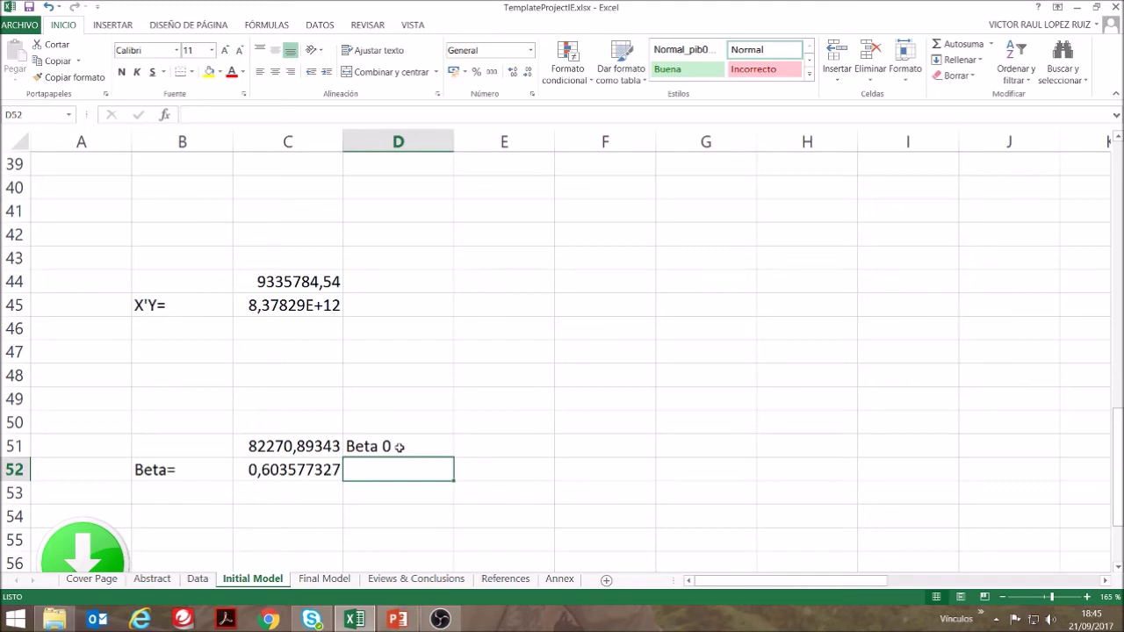
text(beta )
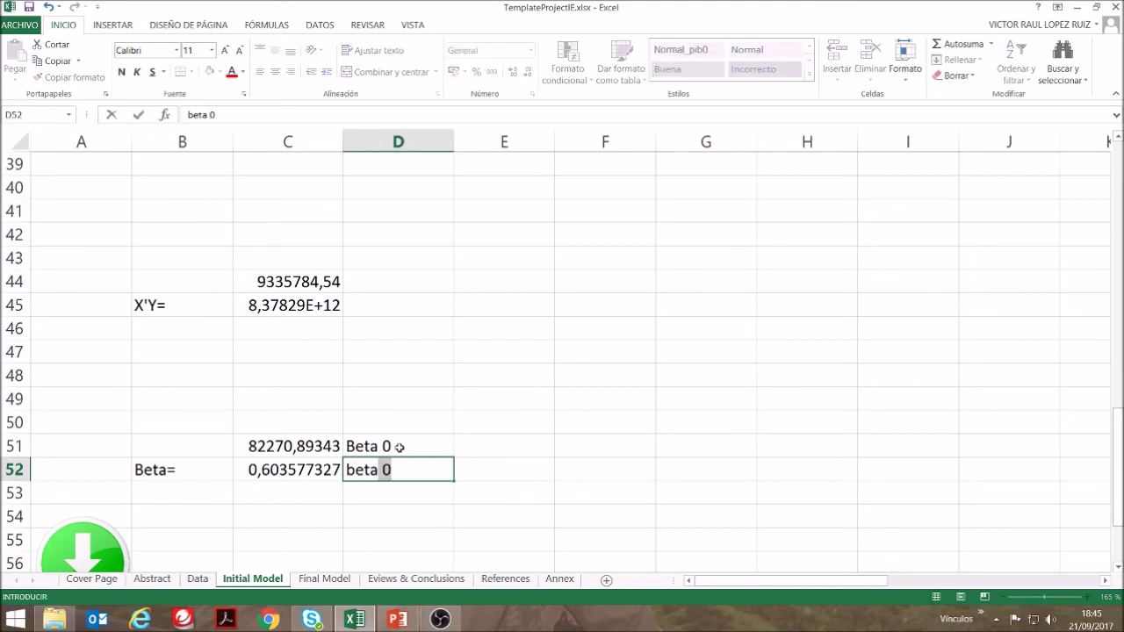
text(1)
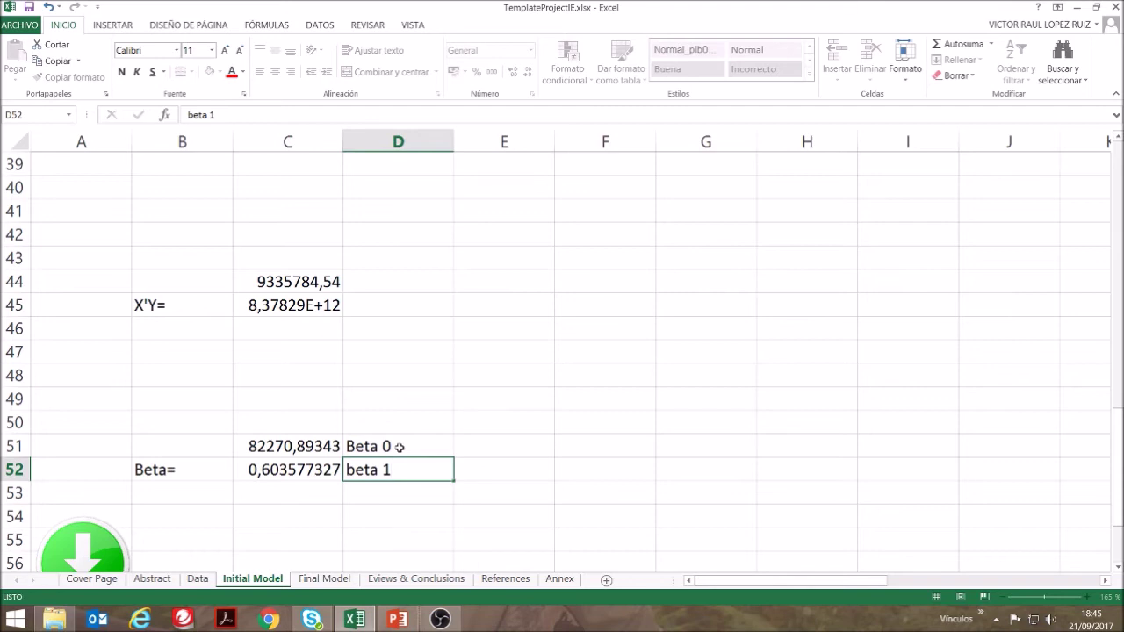
key(Return)
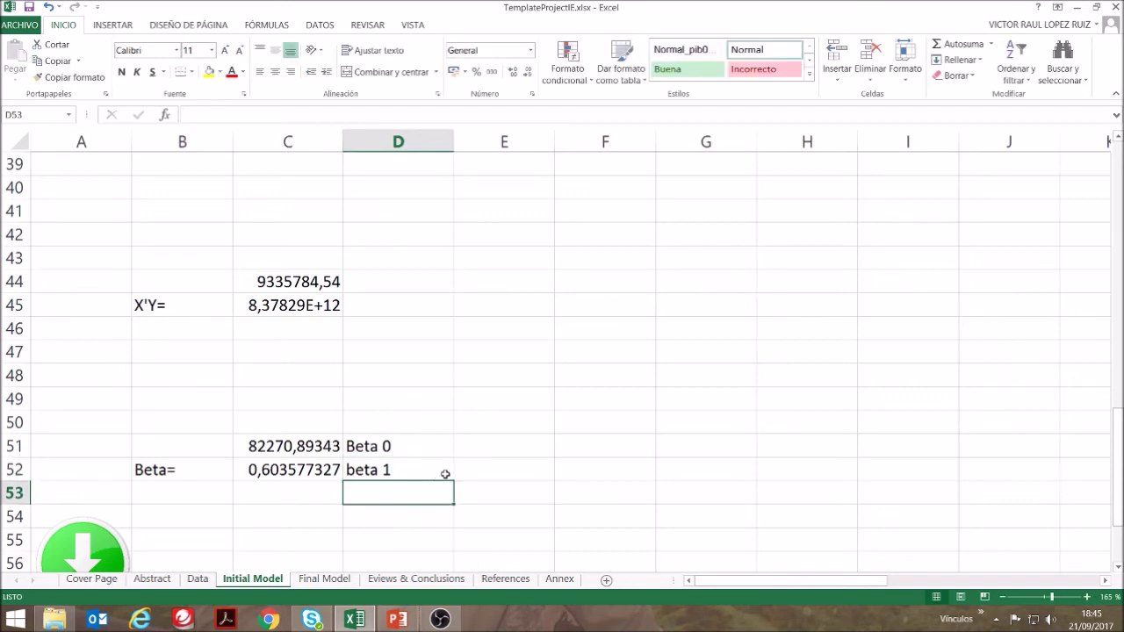
scroll(463, 466, down, 1)
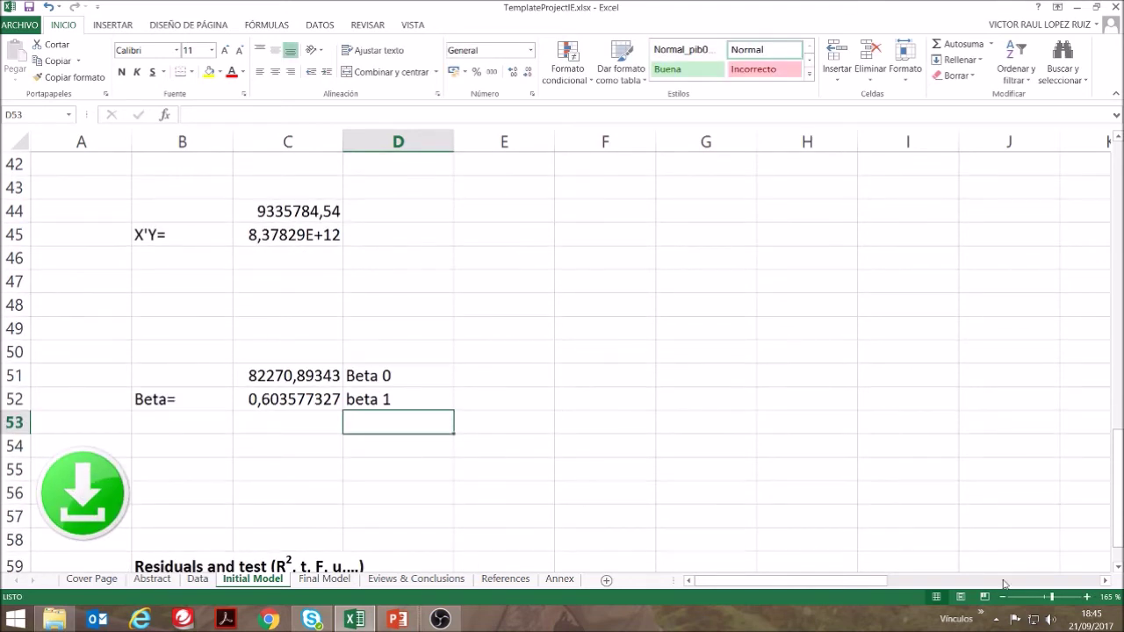
click(1042, 597)
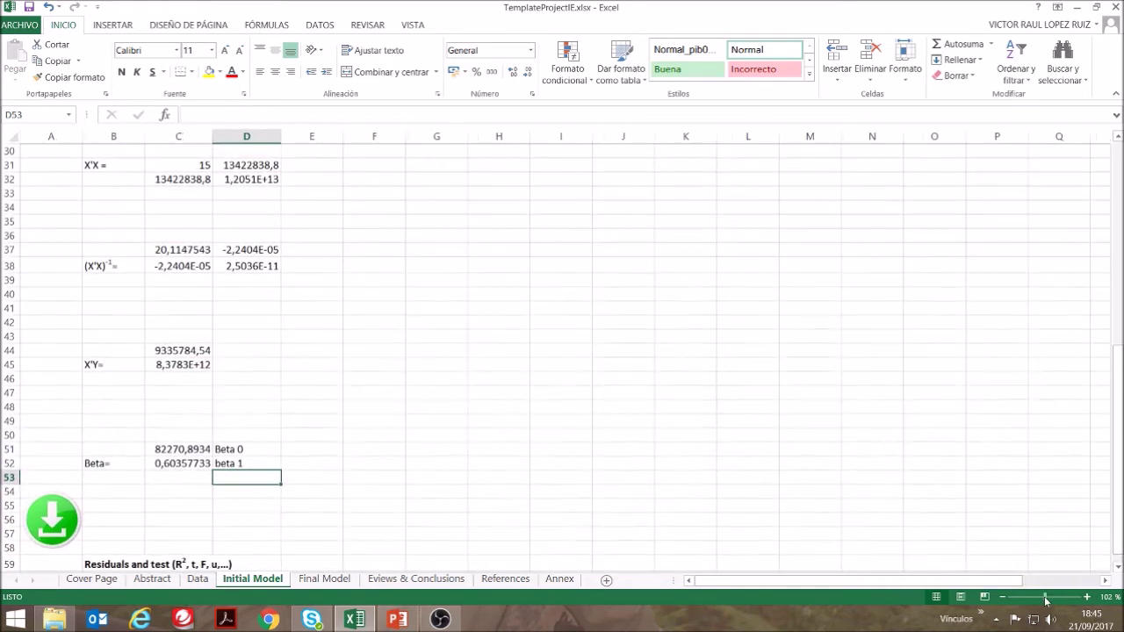
Copy the Observations and CNS16 columns from B5:C20 and paste them at B61 under the residuals and test heading.
scroll(531, 427, down, 5)
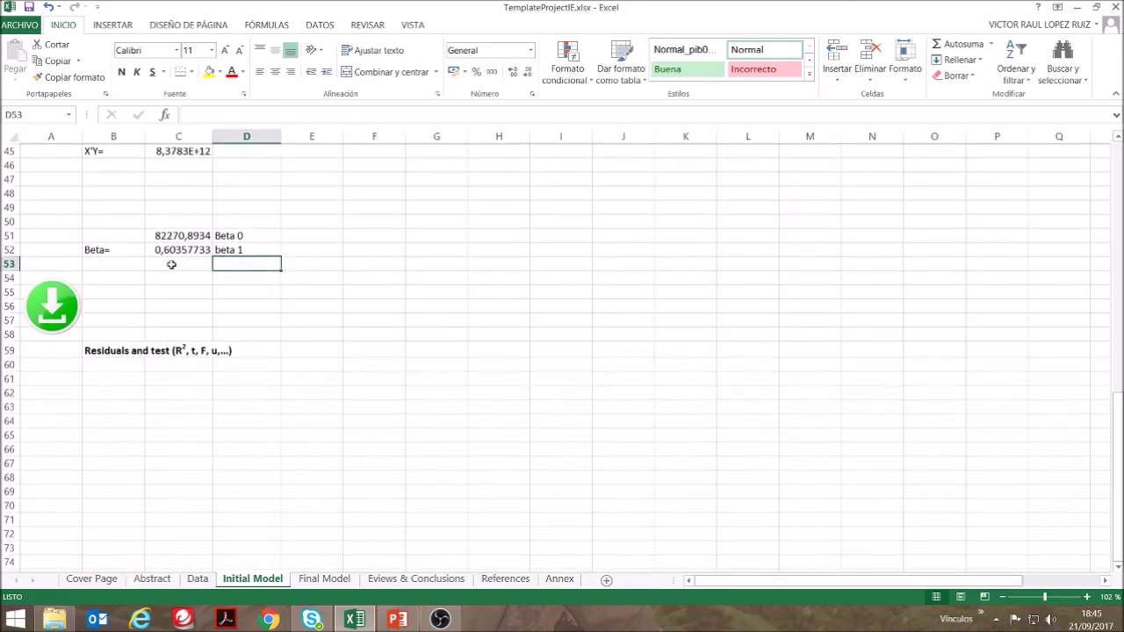
click(128, 382)
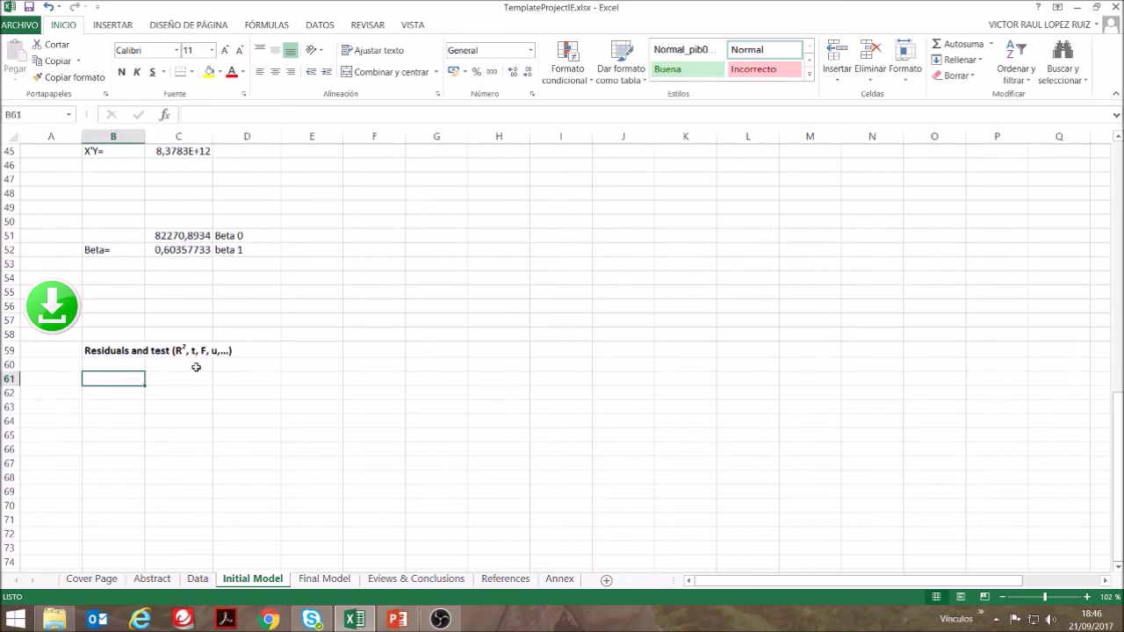
scroll(129, 381, up, 3)
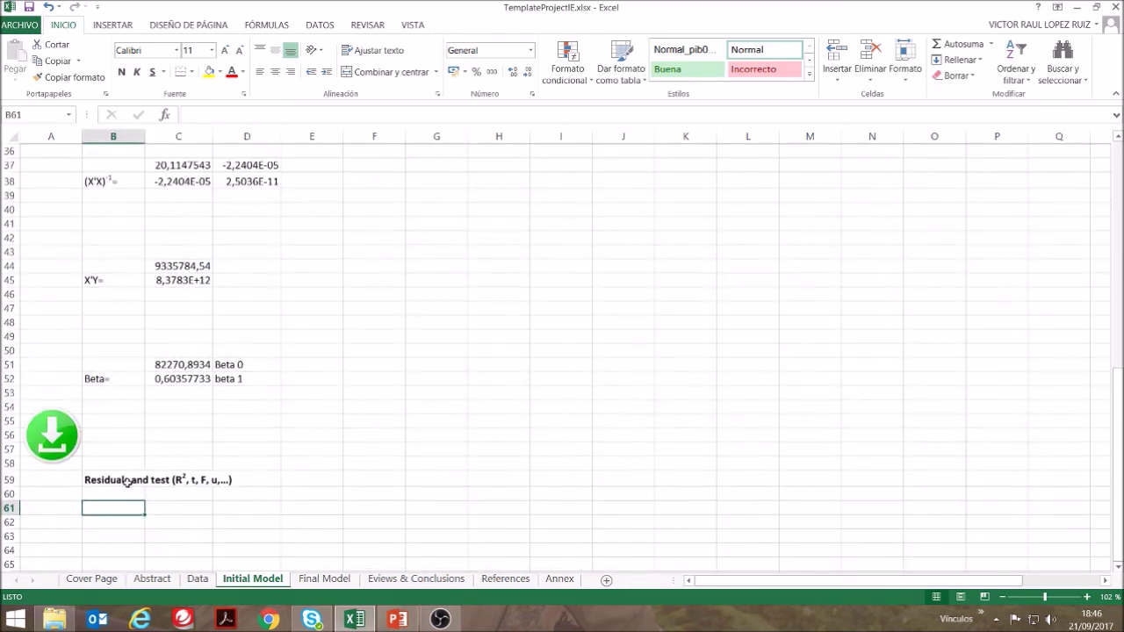
scroll(126, 486, up, 5)
scroll(126, 486, up, 7)
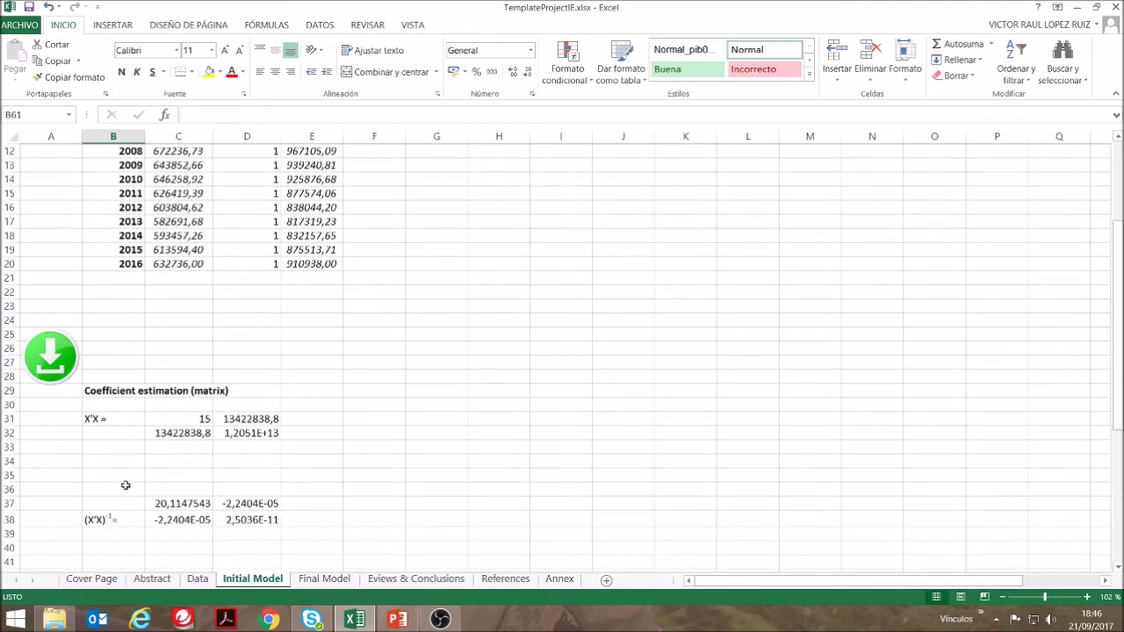
drag(112, 209, 174, 422)
right_click(174, 423)
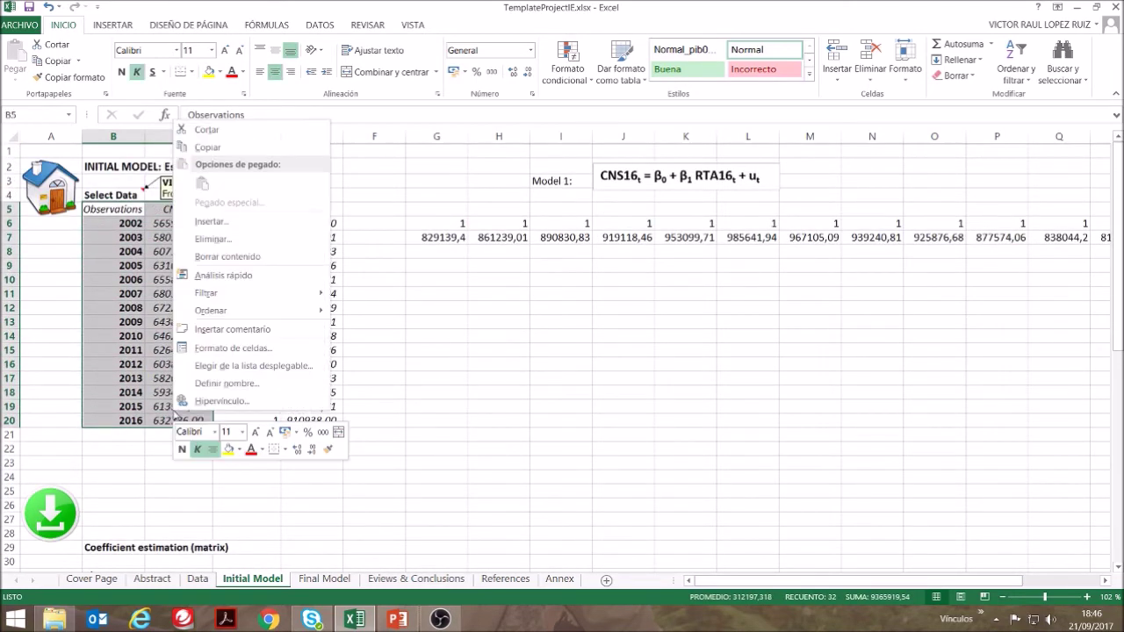
click(209, 147)
scroll(237, 246, down, 2)
scroll(236, 246, down, 13)
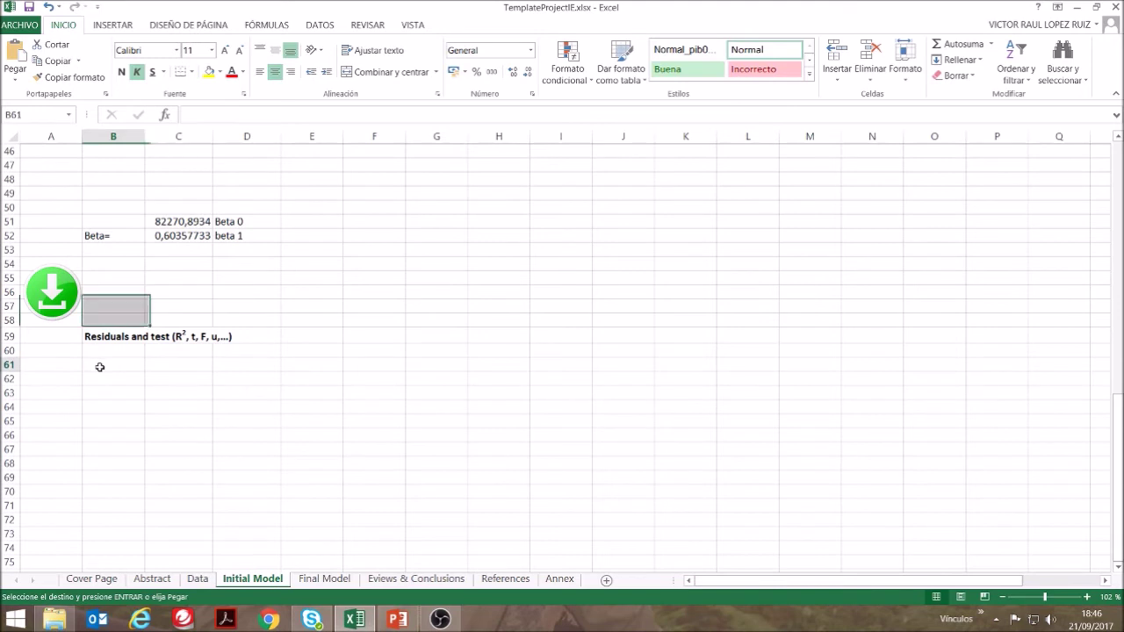
right_click(98, 365)
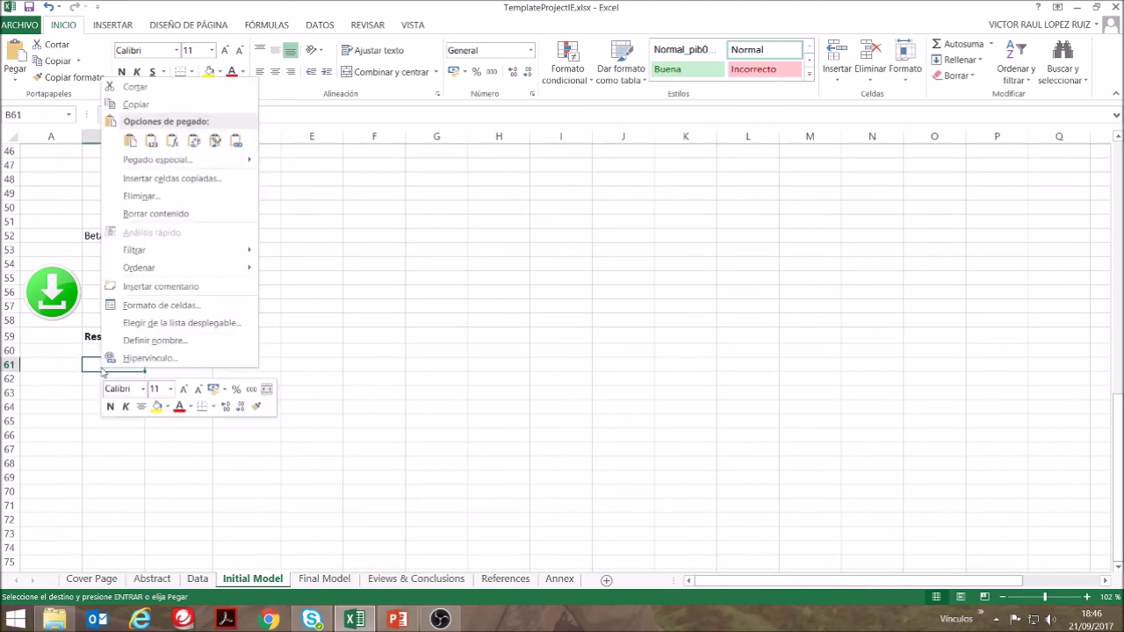
click(132, 141)
Enter the column header "CNS16EST" in D61 beside the pasted CNS16 column.
click(249, 360)
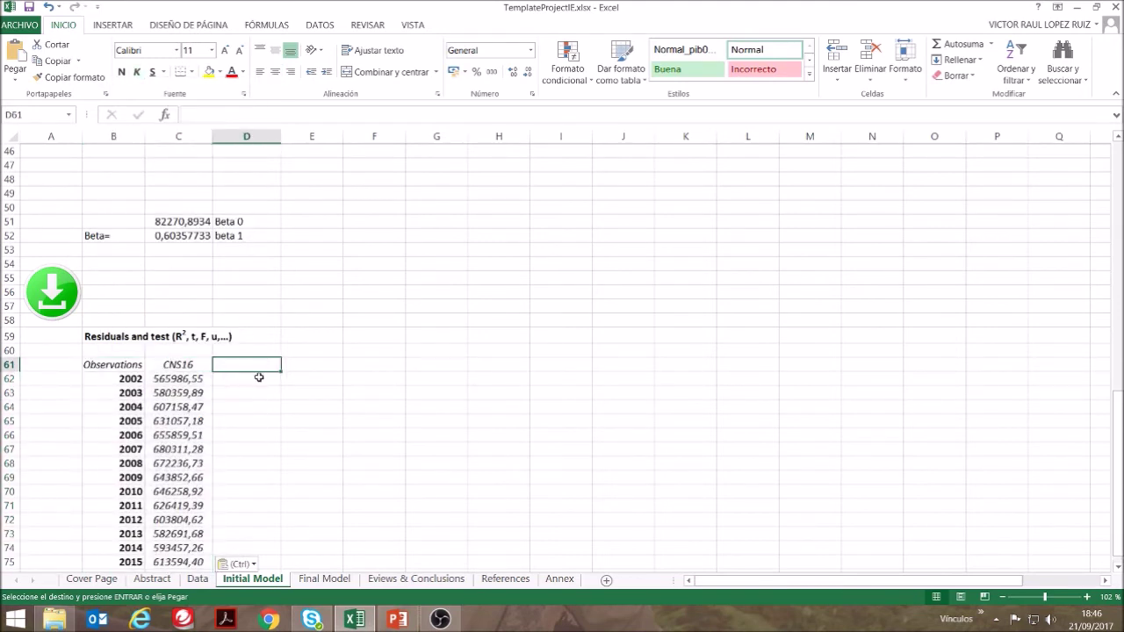
text(C)
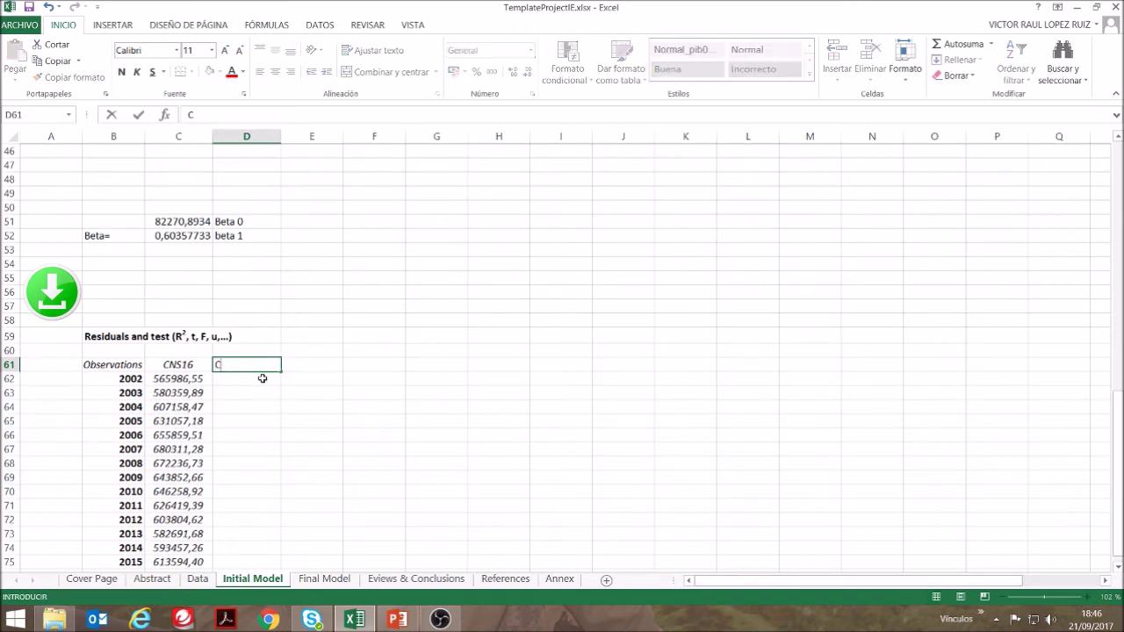
text(NS16EST)
key(Return)
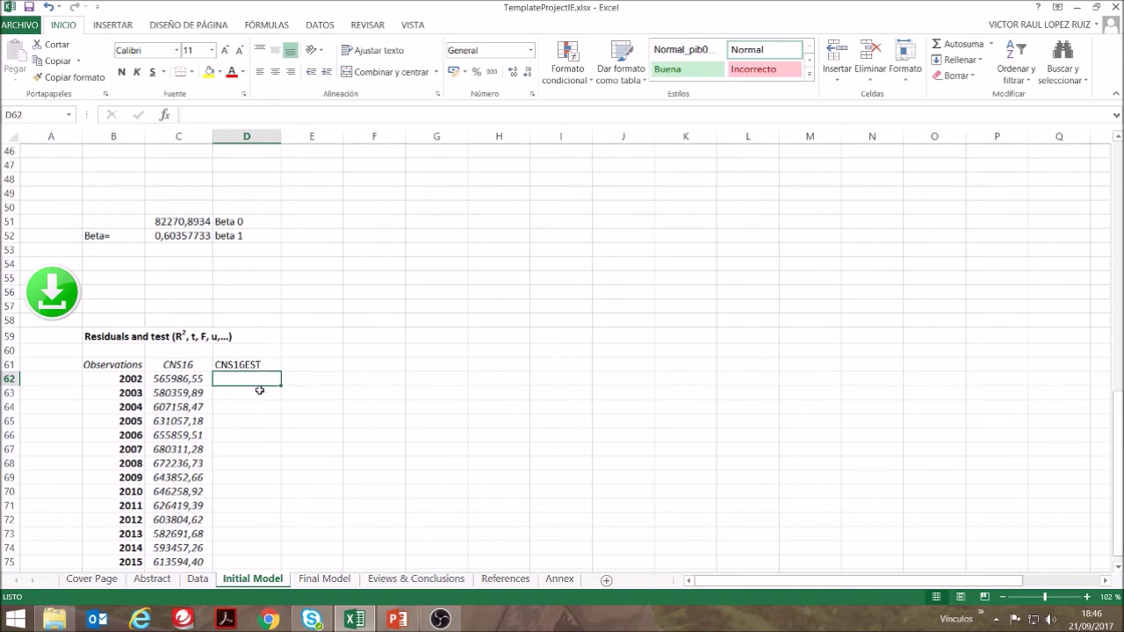
Compute the estimated CNS16 values in D62:D76 with the array formula =MMULT(D6:E20;C51:C52).
scroll(262, 380, down, 1)
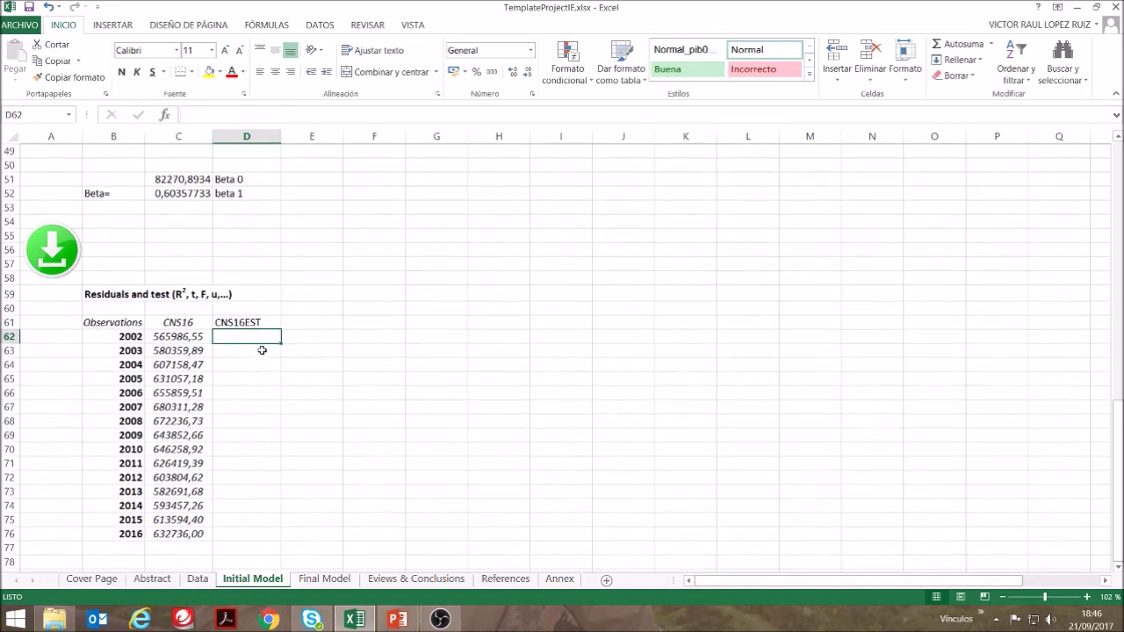
drag(261, 337, 258, 531)
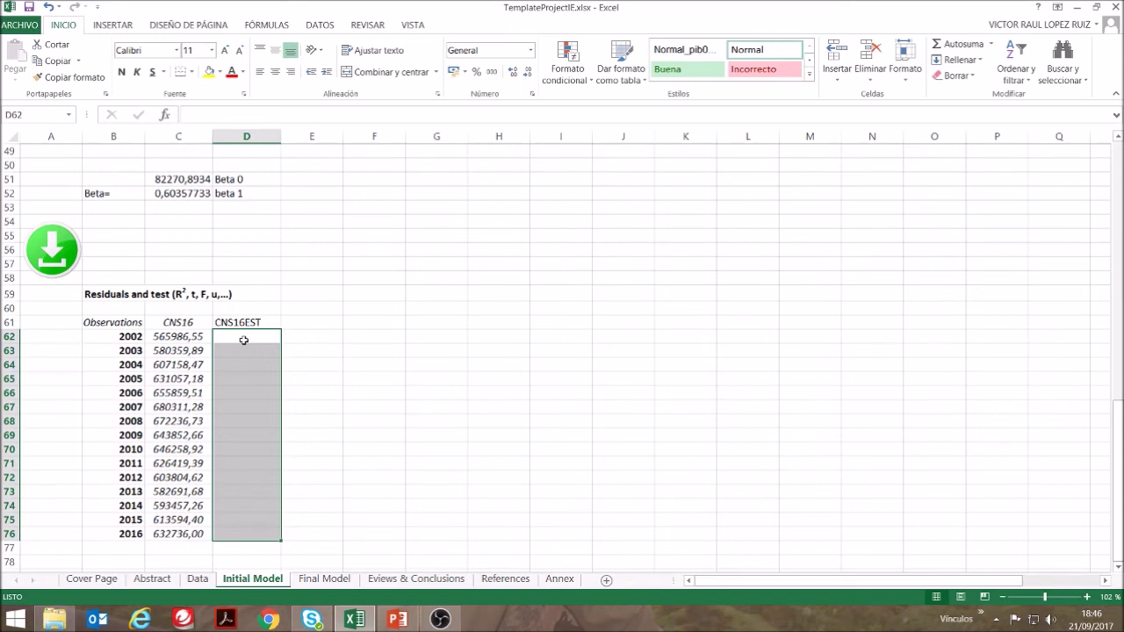
click(227, 112)
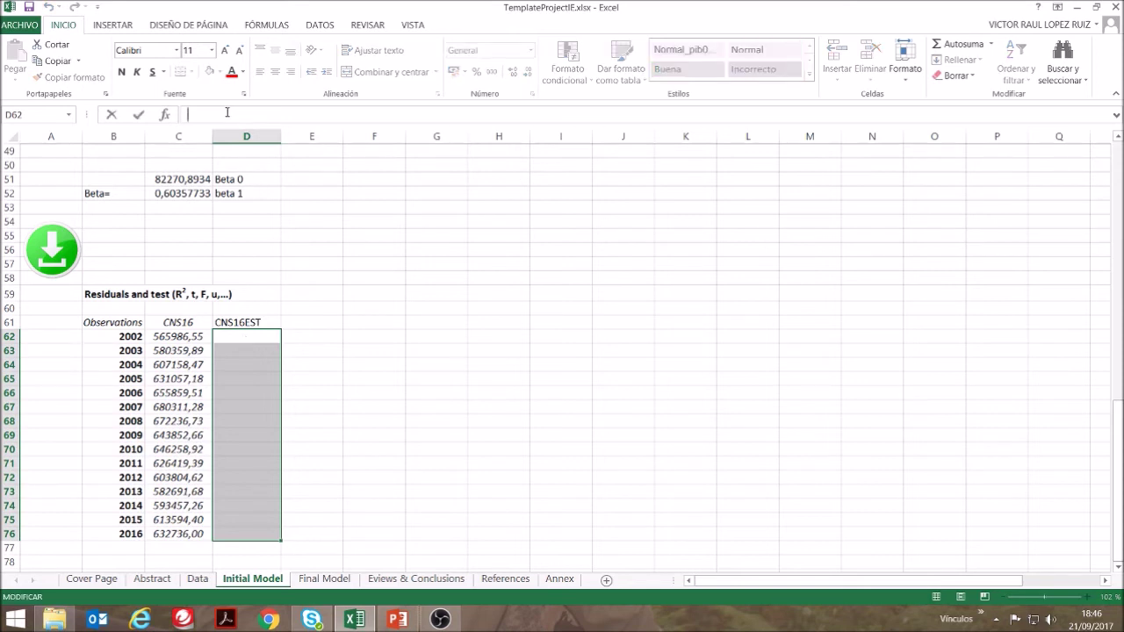
text(=mmult)
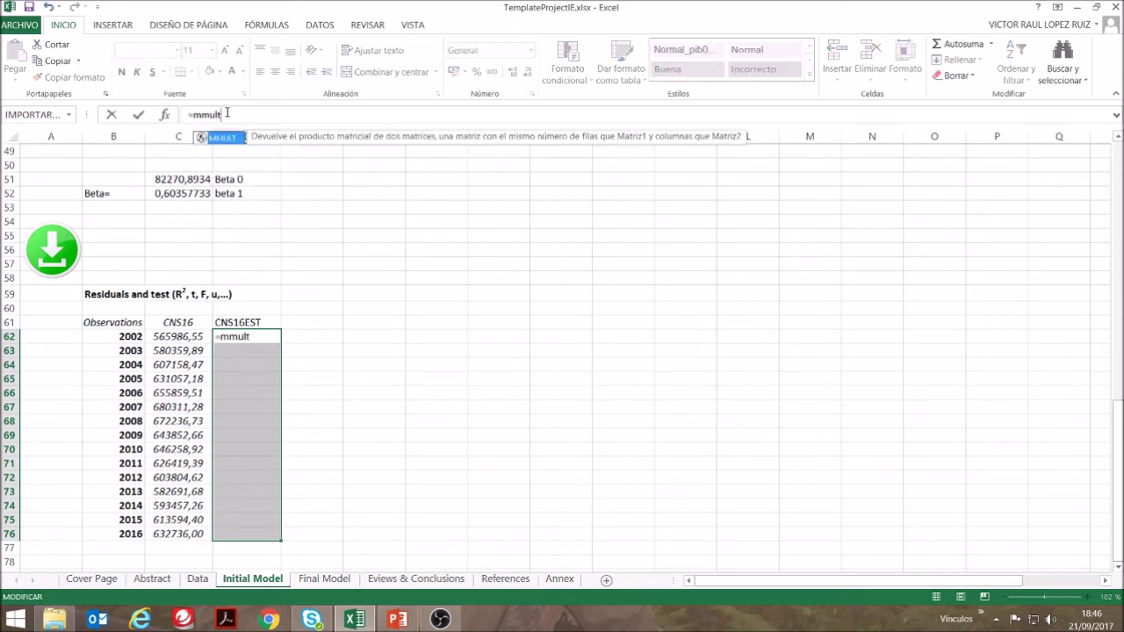
text(()
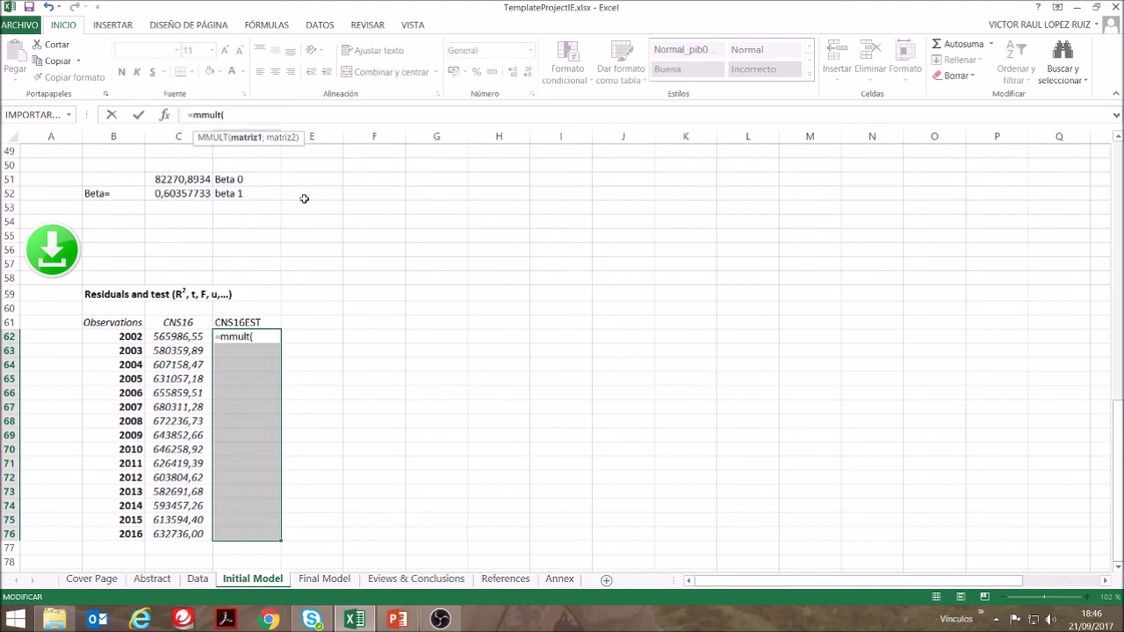
click(352, 290)
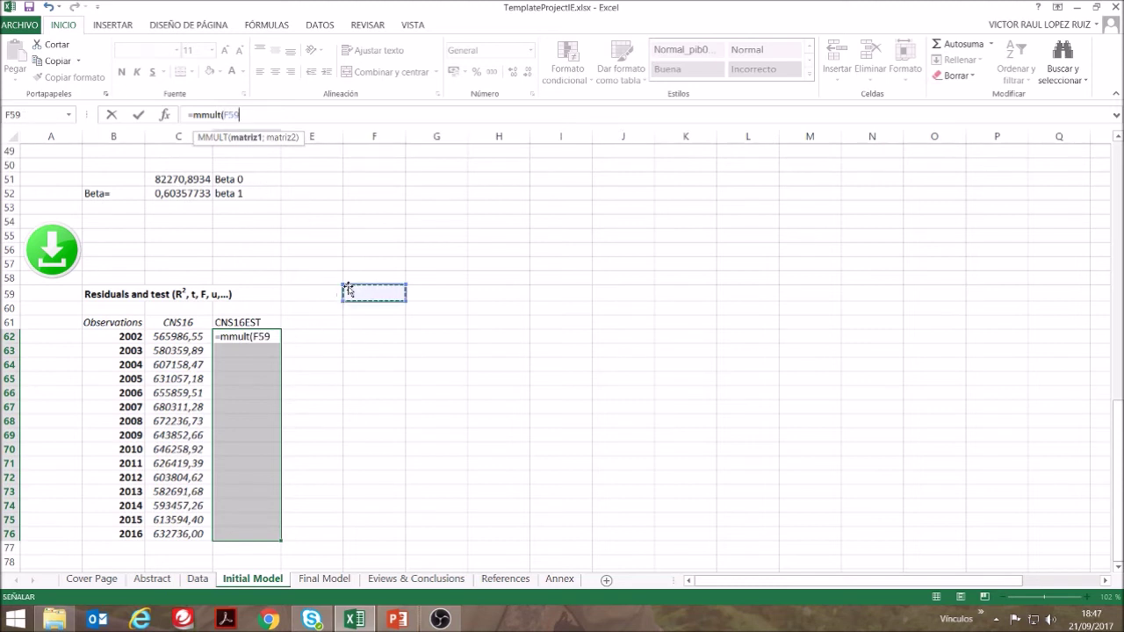
drag(1114, 427, 1100, 191)
drag(262, 224, 303, 422)
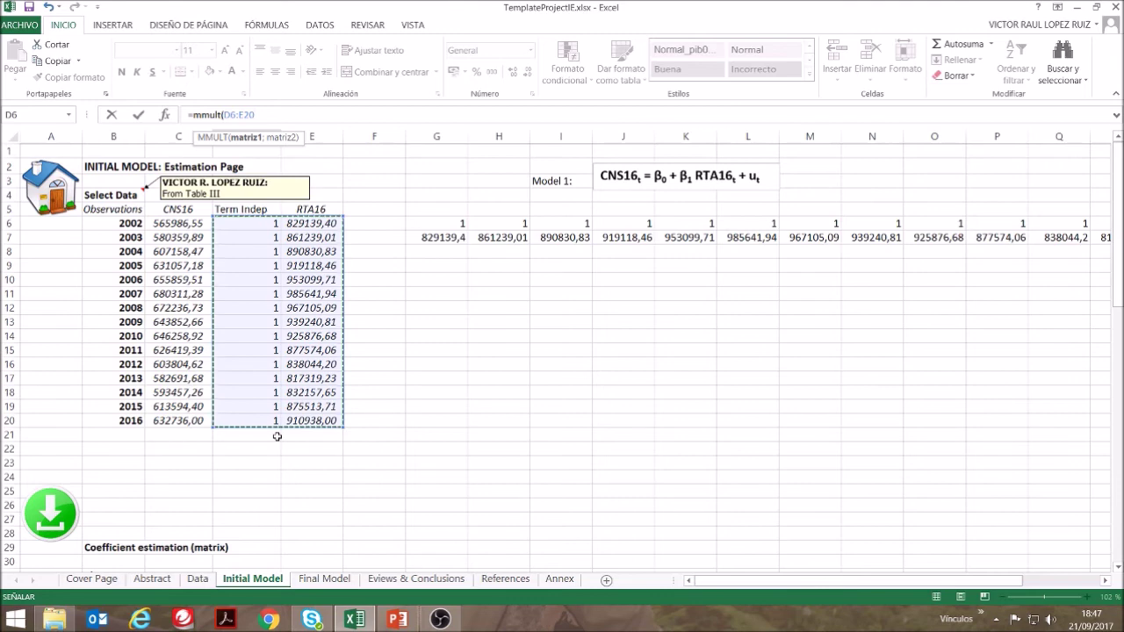
text(;)
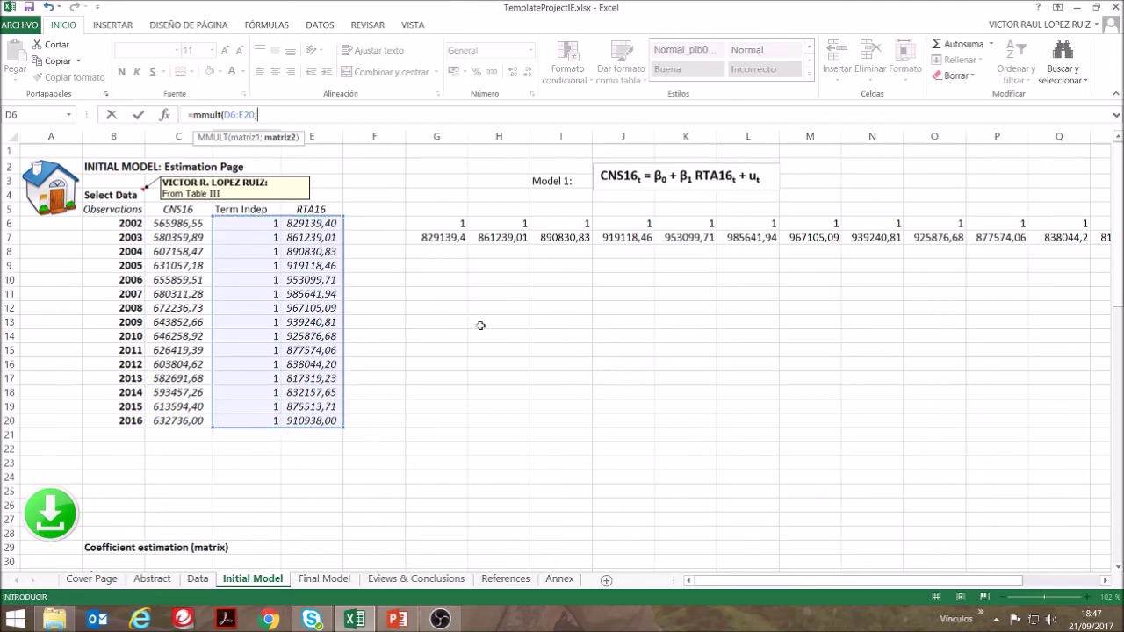
drag(1115, 290, 1119, 531)
drag(183, 393, 184, 401)
text())
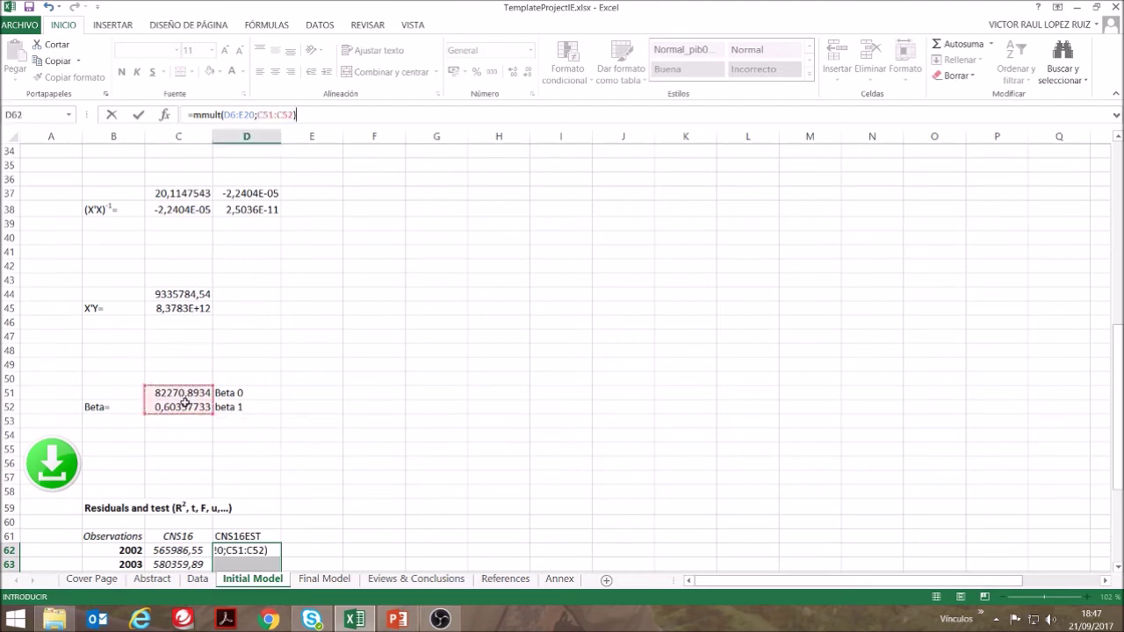
key(ctrl+shift+Return)
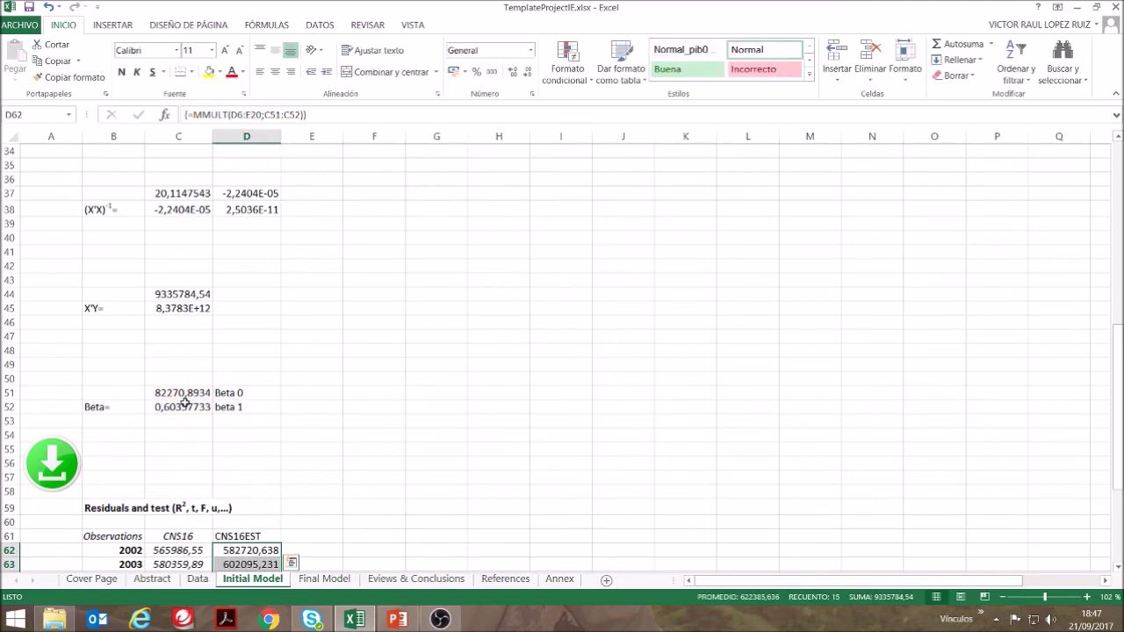
Enter the column header "residuals (Û)" in E61.
scroll(261, 416, down, 6)
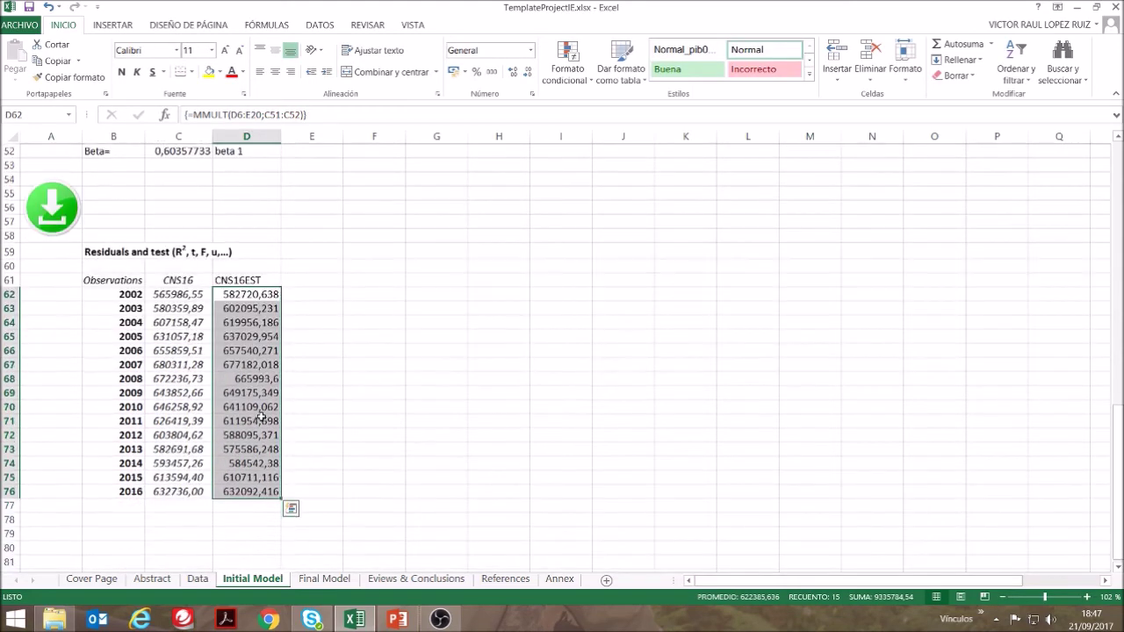
click(298, 294)
click(304, 283)
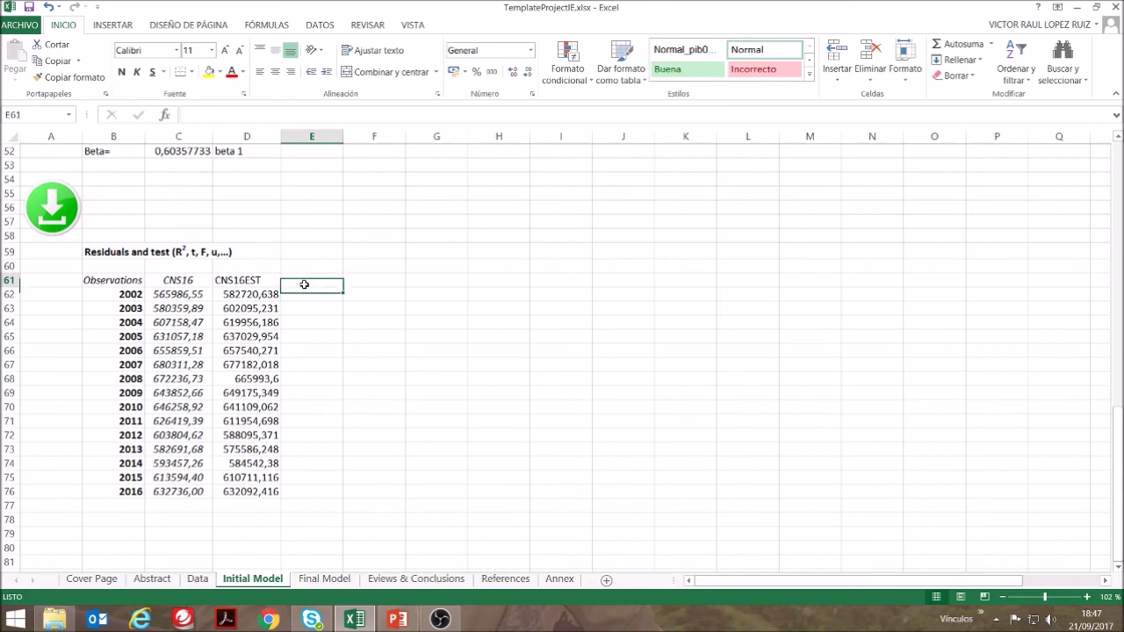
text(residuals)
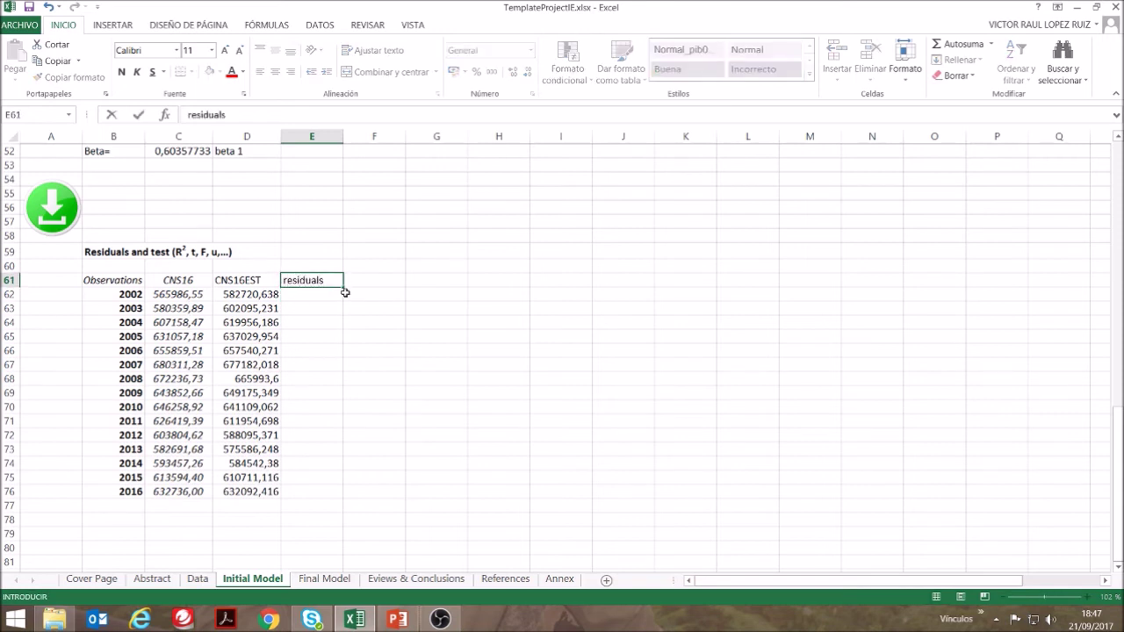
text( (Û))
key(Return)
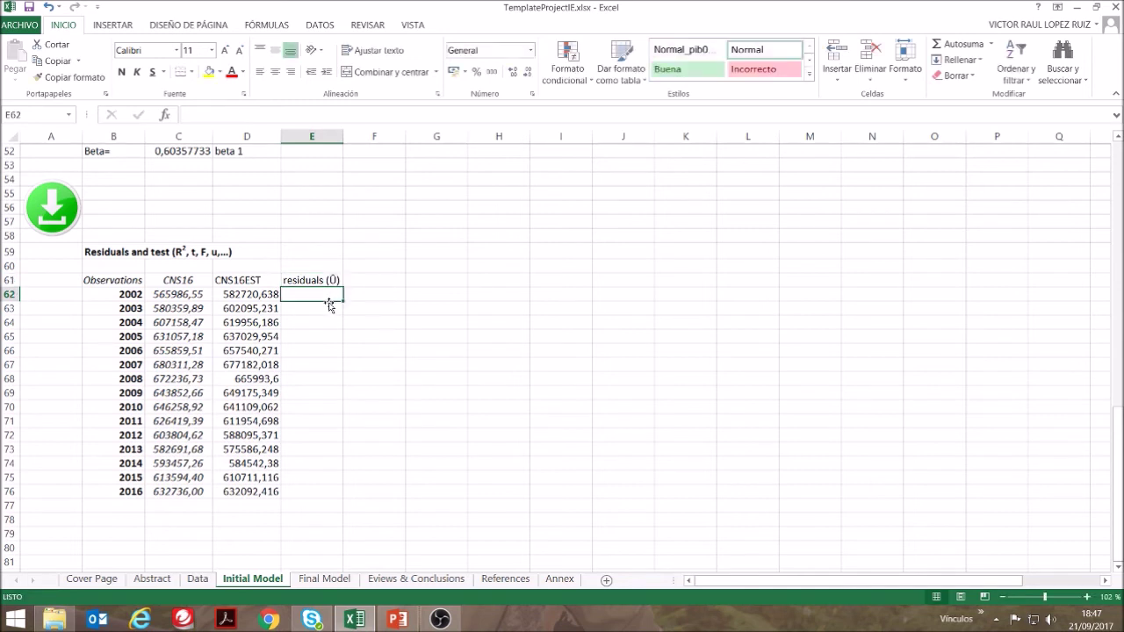
Calculate the residuals with =C62-D62 in E62 and fill the formula down to E76.
text(=)
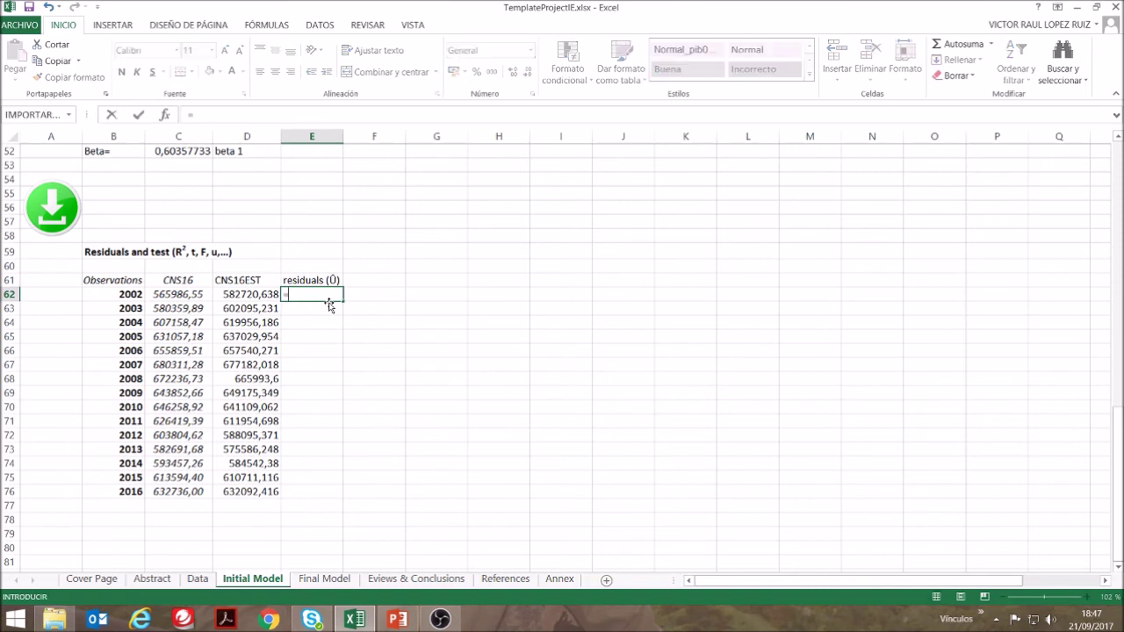
key(Left)
key(Left)
text(-)
key(Right)
key(Return)
key(Up)
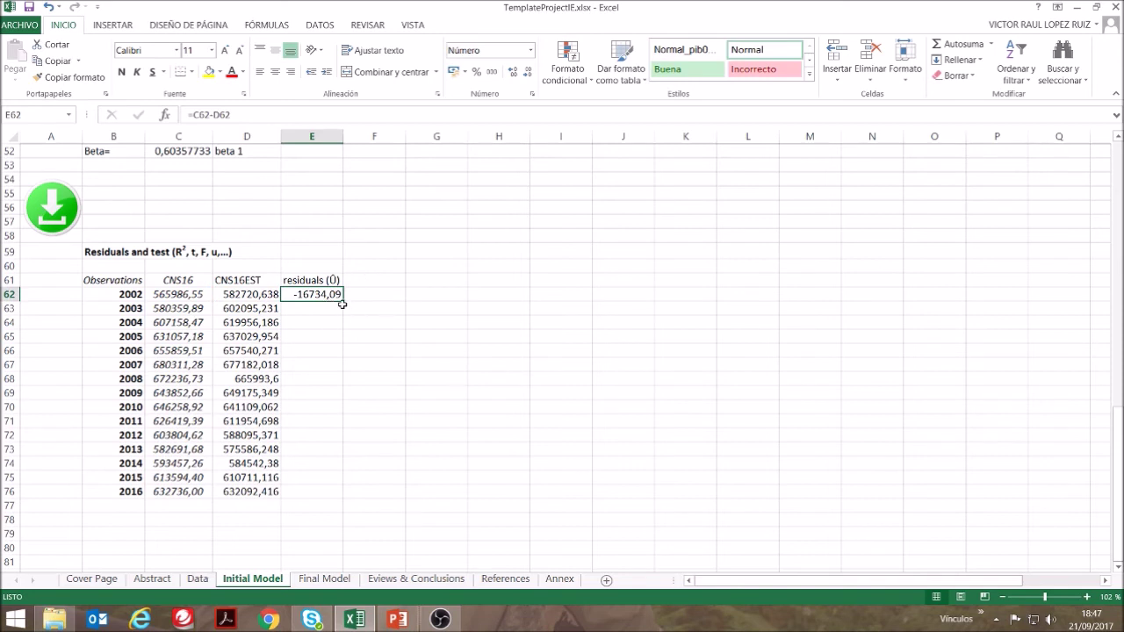
drag(344, 301, 340, 497)
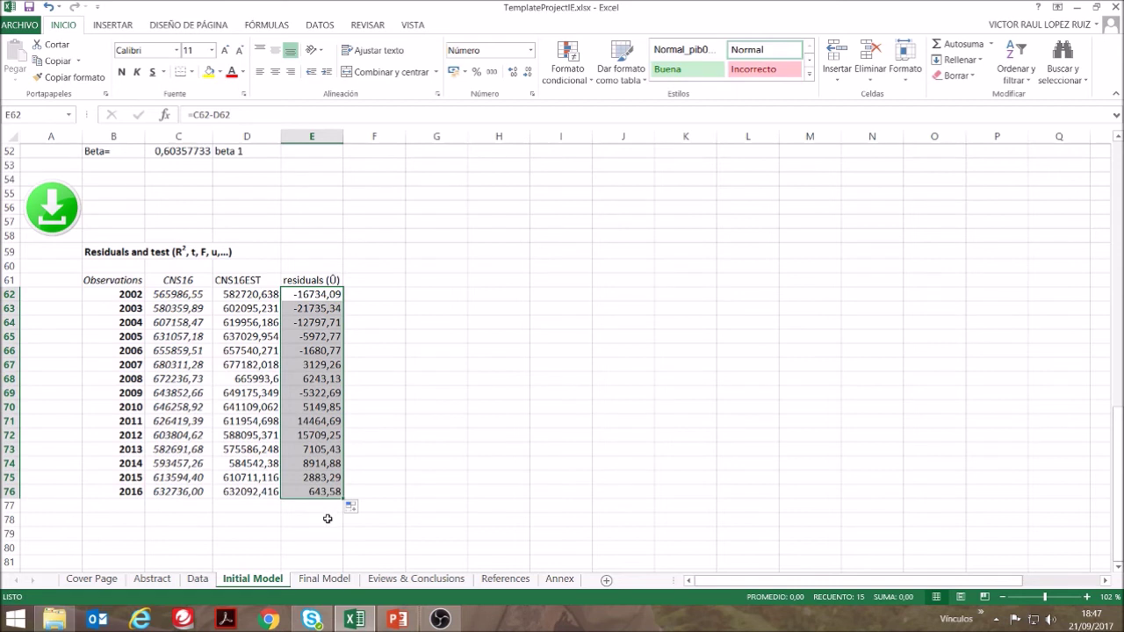
Sum the residuals in E77 with the formula =SUMA(E62:E76).
click(320, 510)
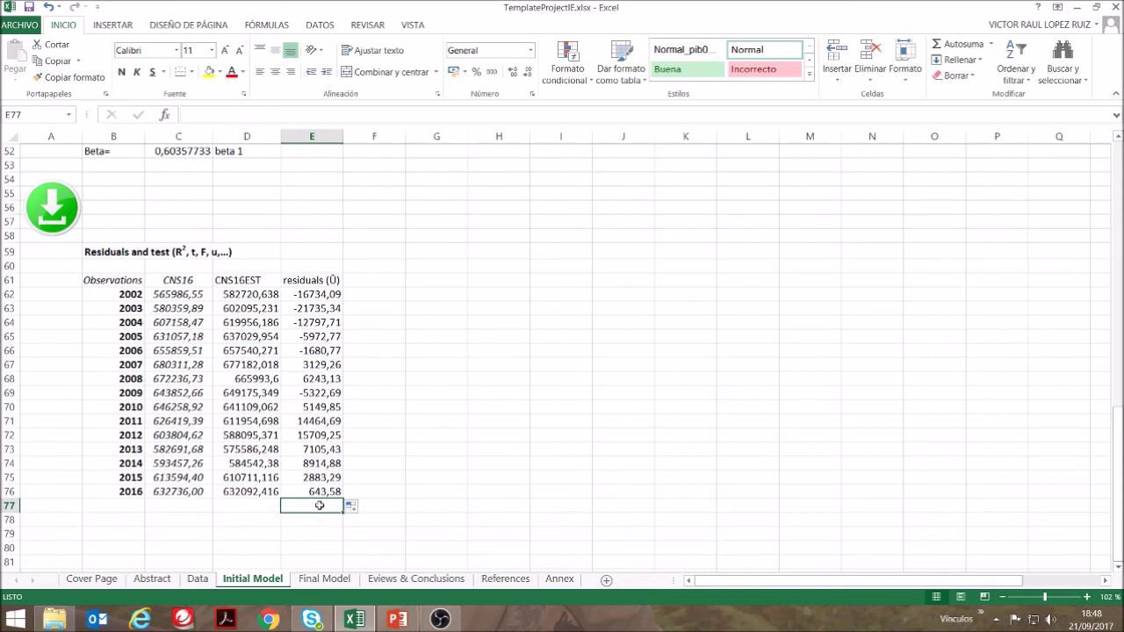
text(=su)
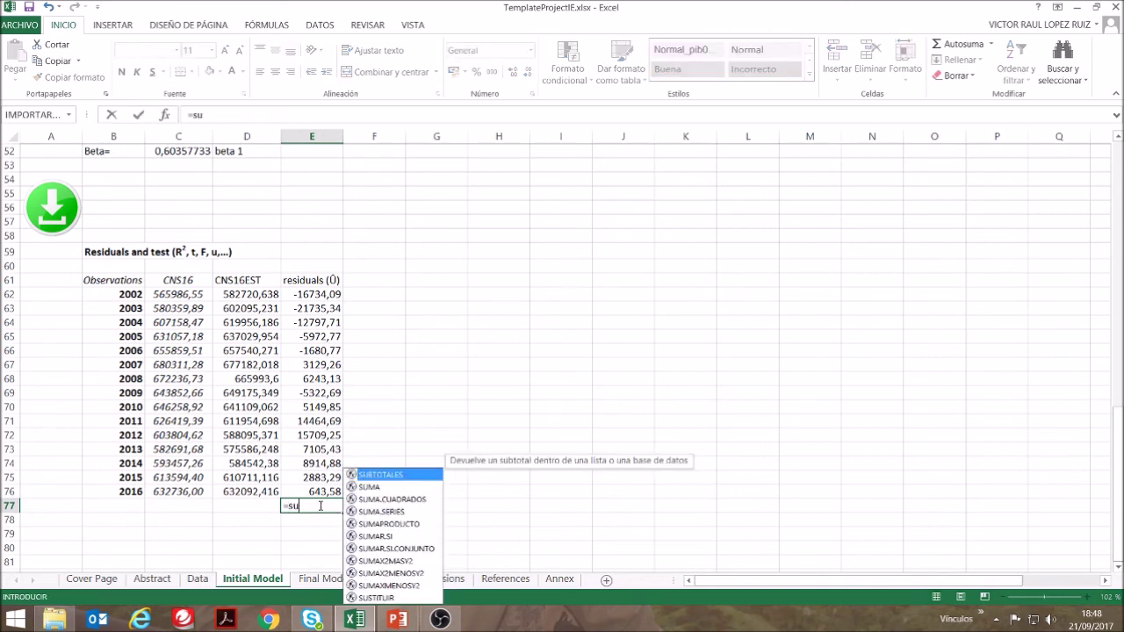
text(ma()
drag(321, 299, 314, 494)
text())
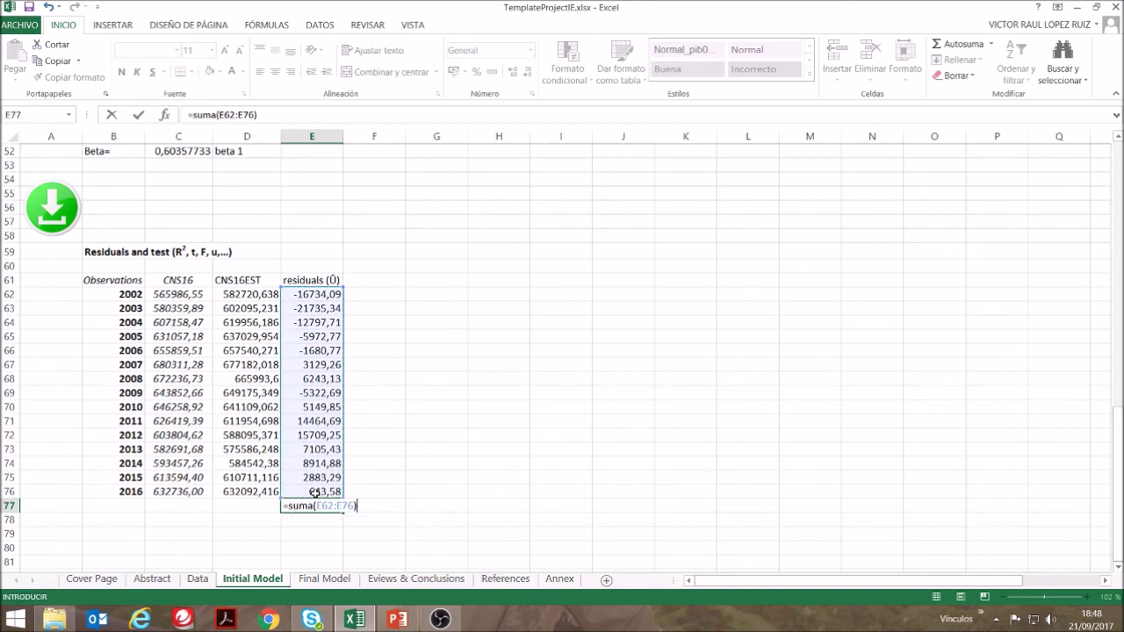
key(Return)
key(Up)
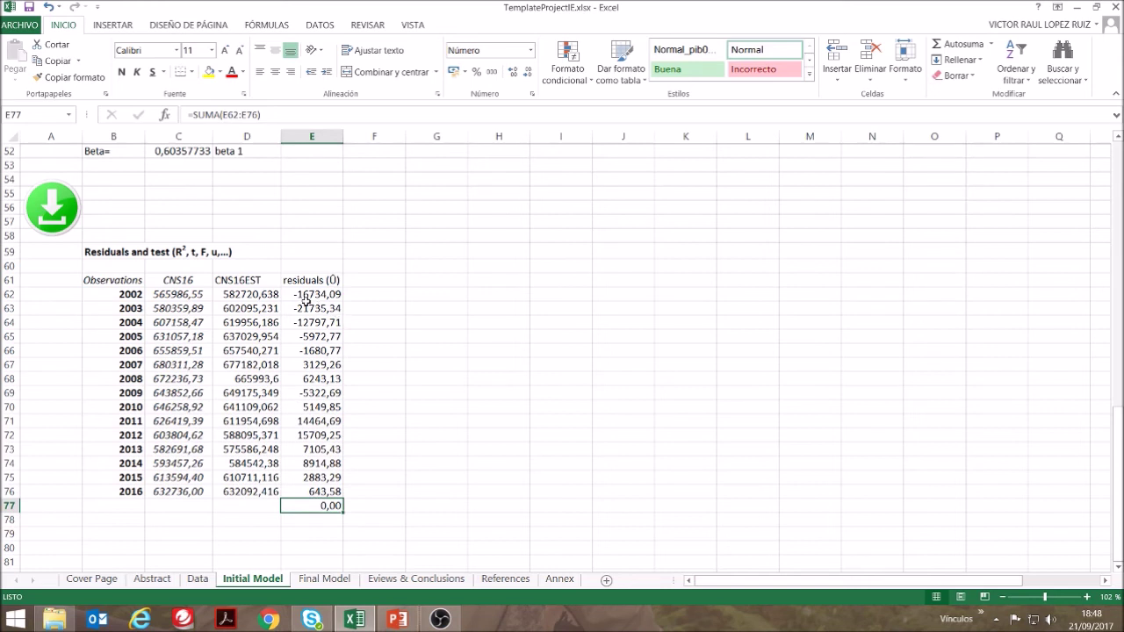
Make the residuals table headers in B61:E61 and the estimated beta coefficients in C51:C52 bold.
drag(126, 281, 341, 280)
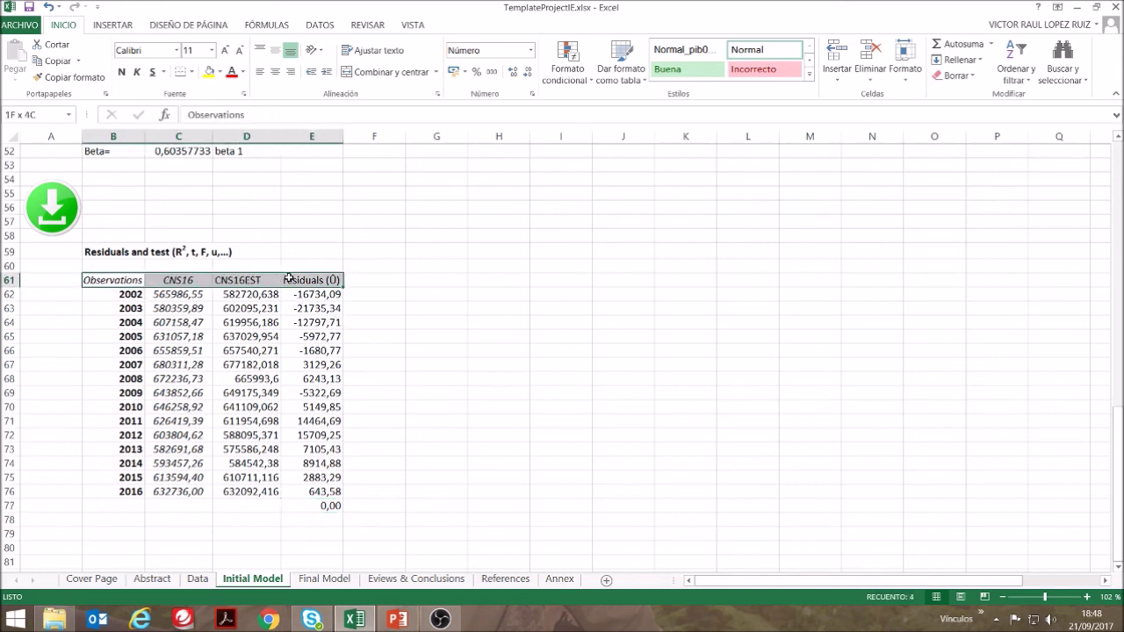
click(121, 72)
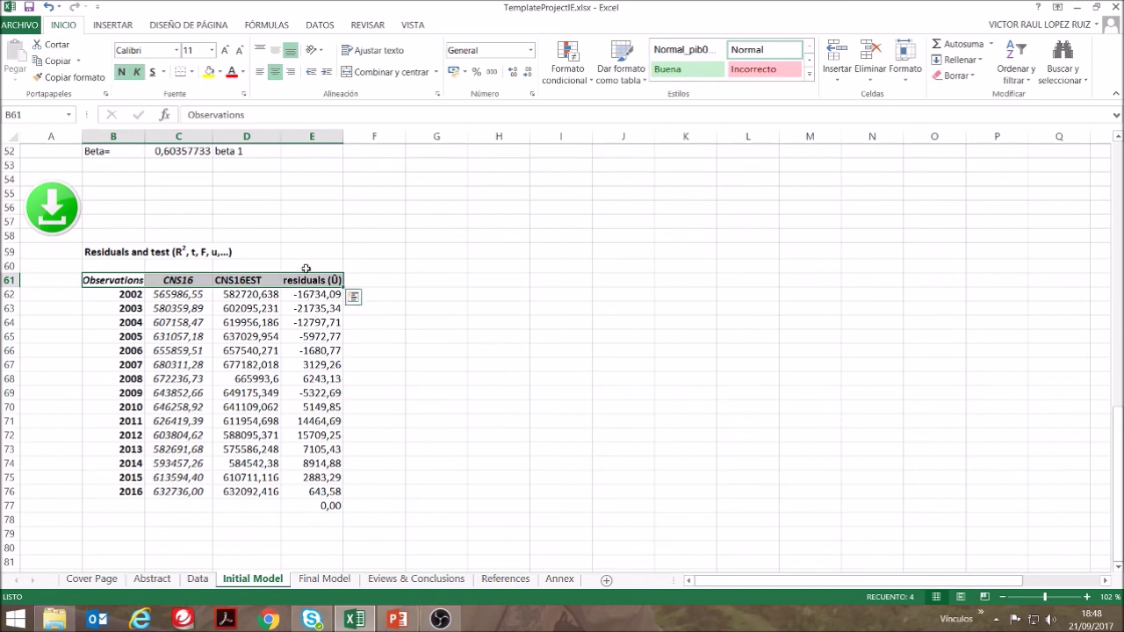
scroll(303, 274, up, 1)
drag(187, 177, 188, 193)
click(123, 74)
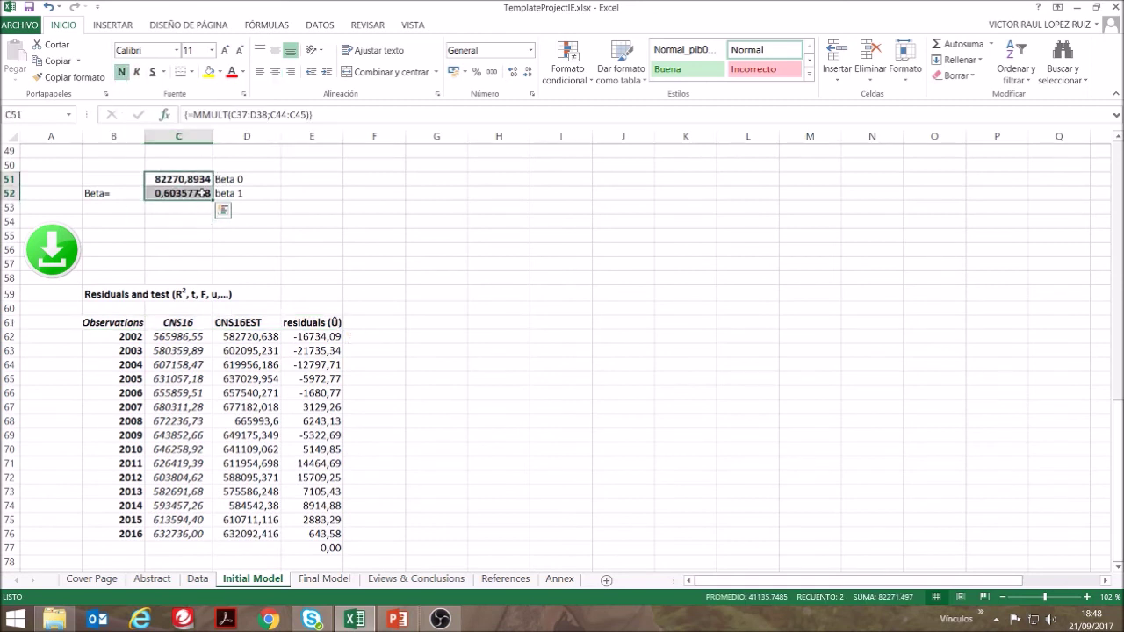
Make the residuals in E62:E76 bold, and make their sum in E77 bold and underlined.
drag(316, 336, 312, 534)
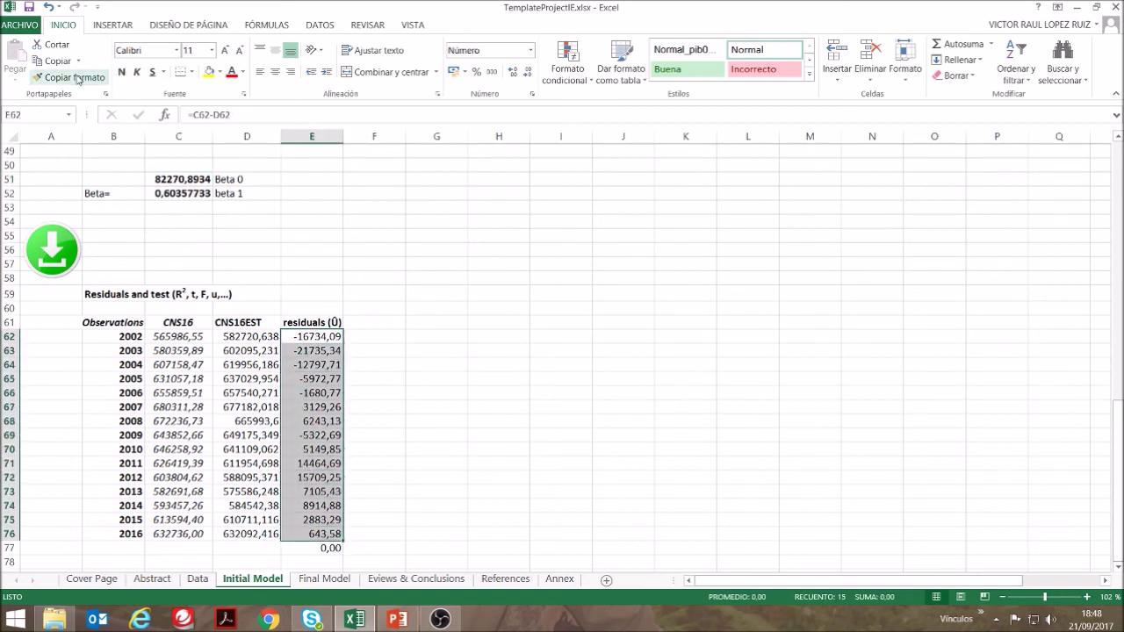
click(122, 72)
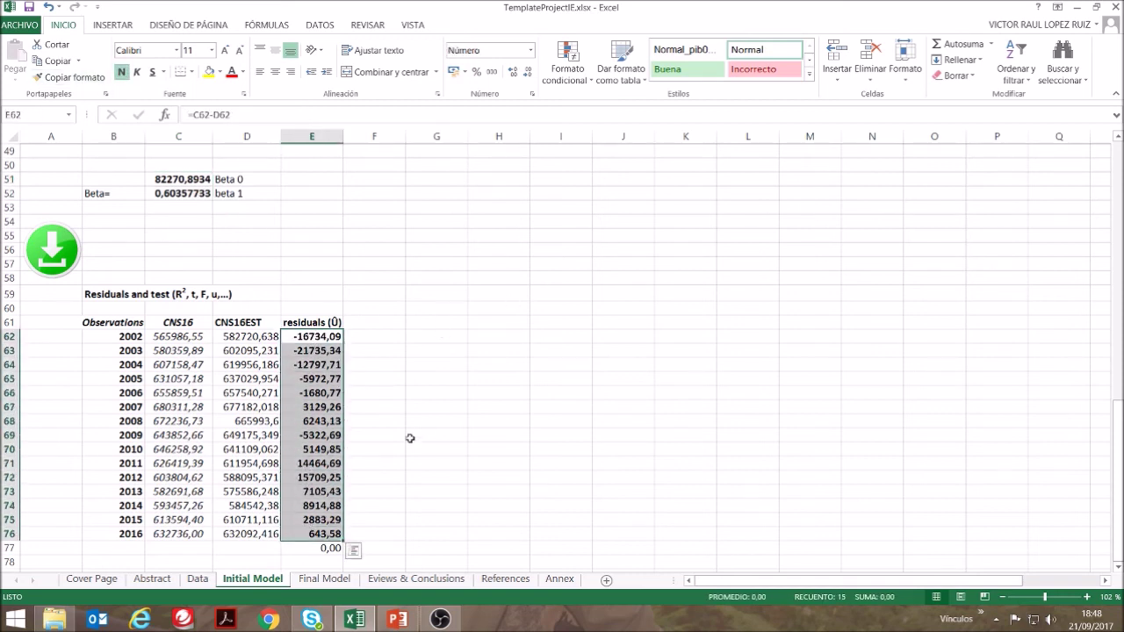
click(332, 548)
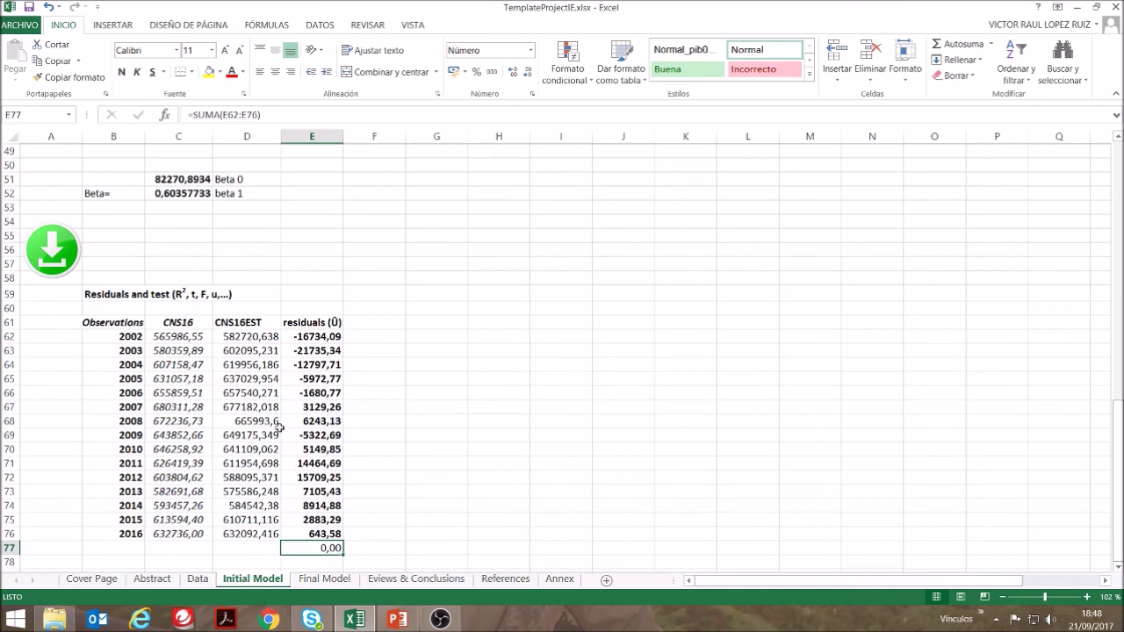
click(124, 77)
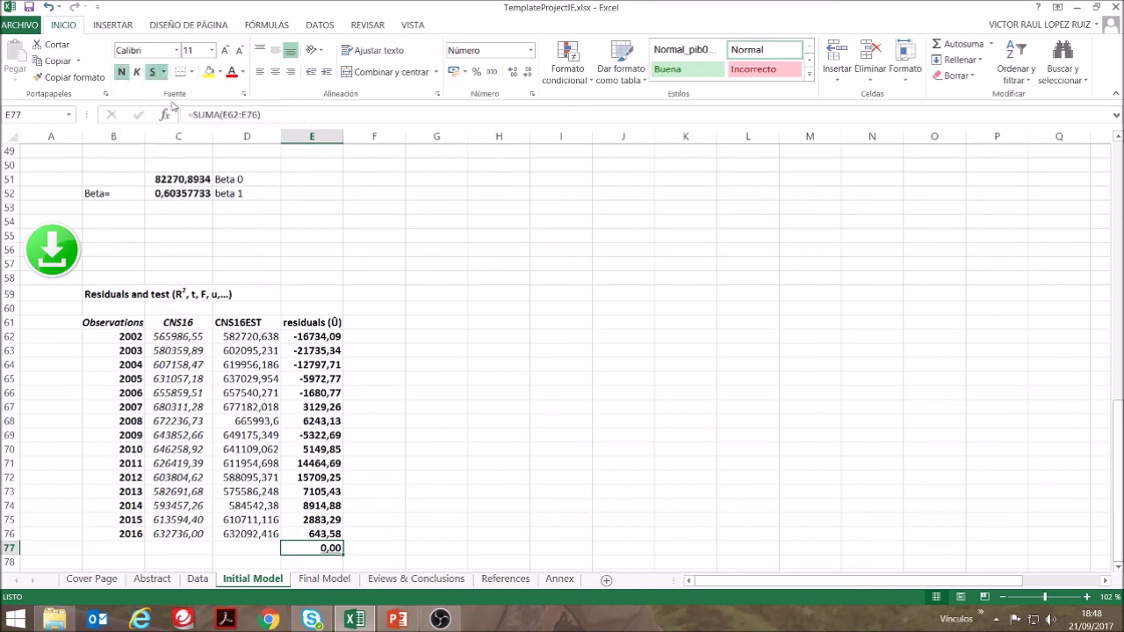
click(421, 408)
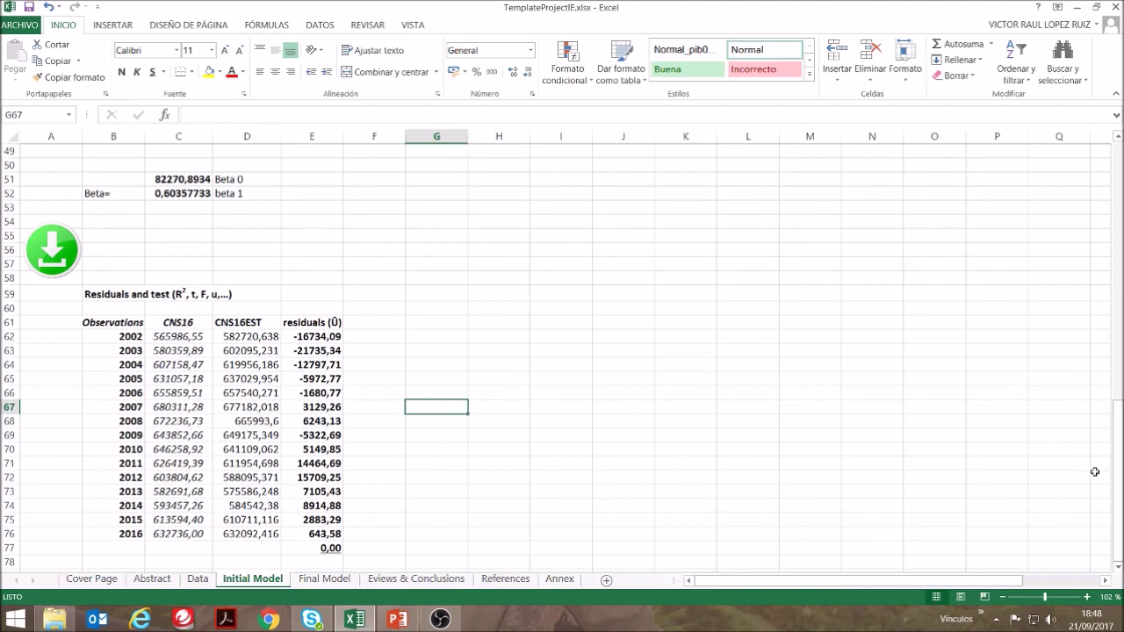
Review the Initial Model sheet from the Model 1 equation through the coefficient matrices and betas to the residuals table.
drag(1119, 489, 1116, 230)
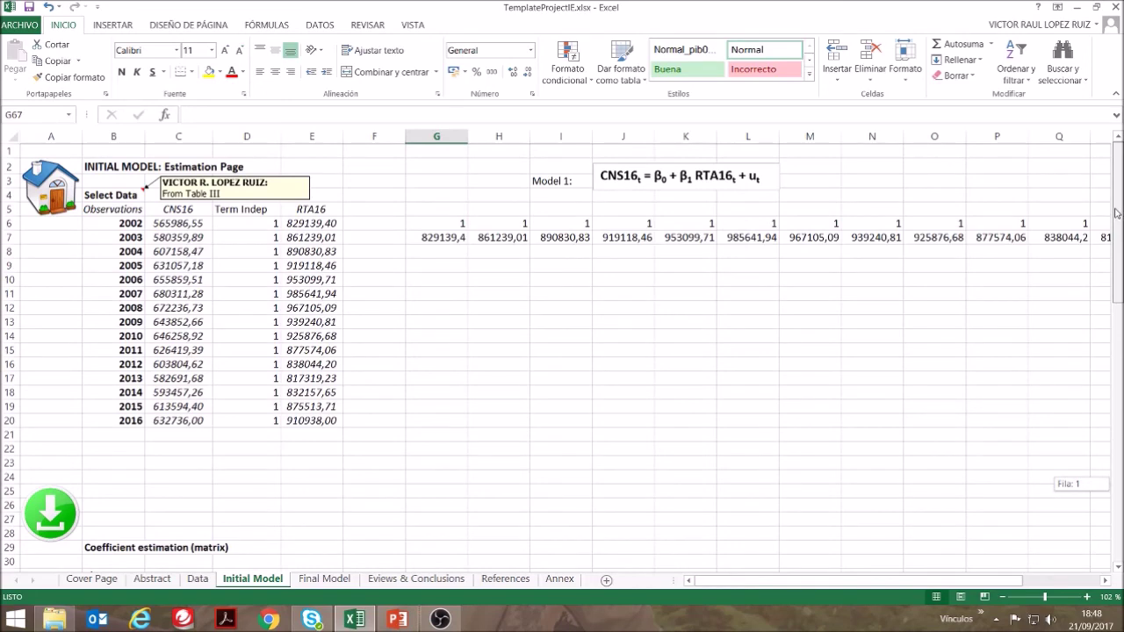
drag(1116, 231, 1104, 190)
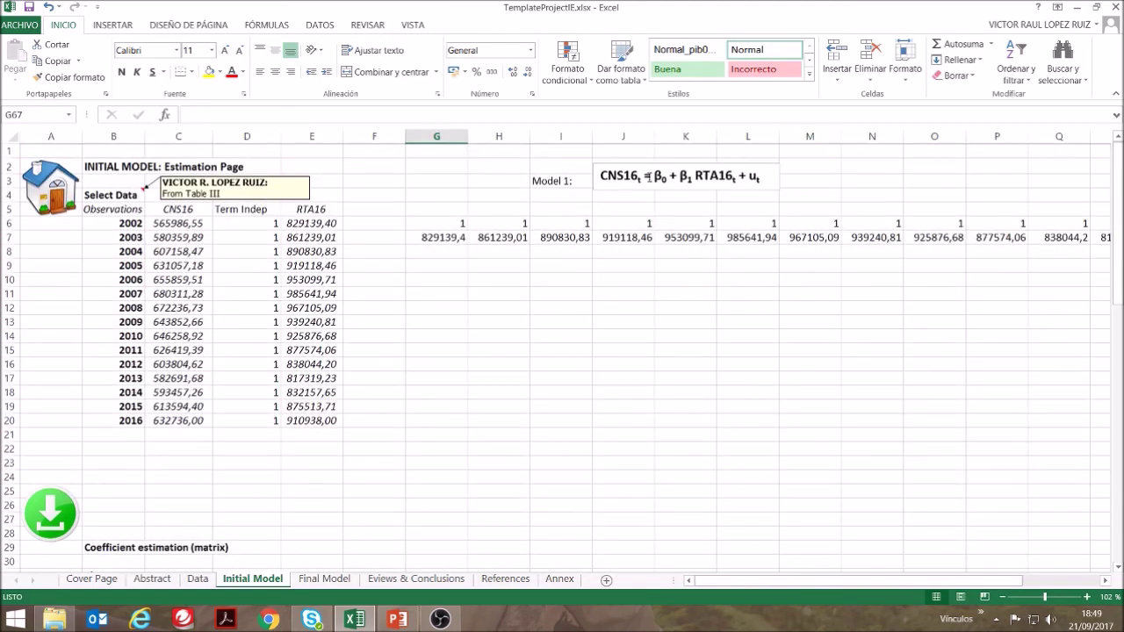
scroll(638, 349, down, 8)
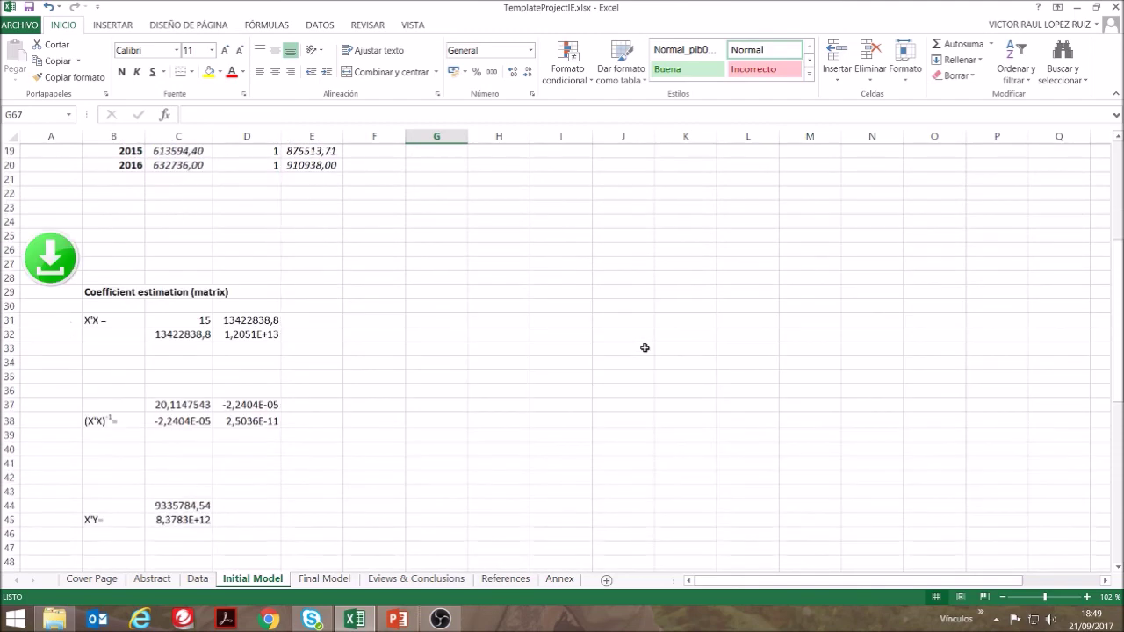
scroll(608, 348, down, 2)
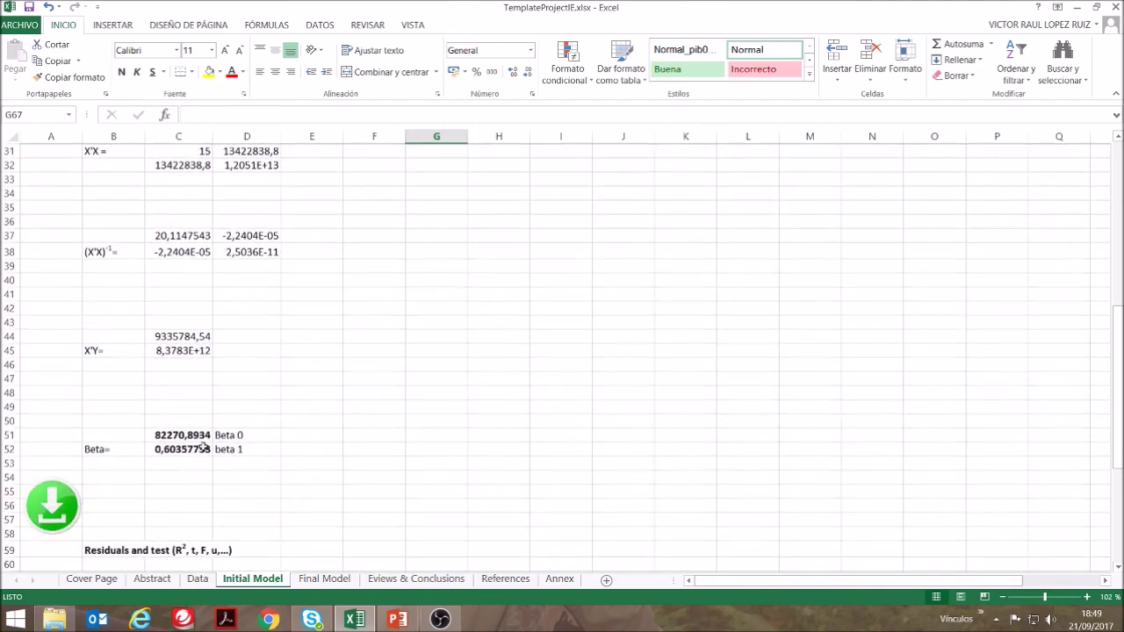
scroll(220, 446, down, 5)
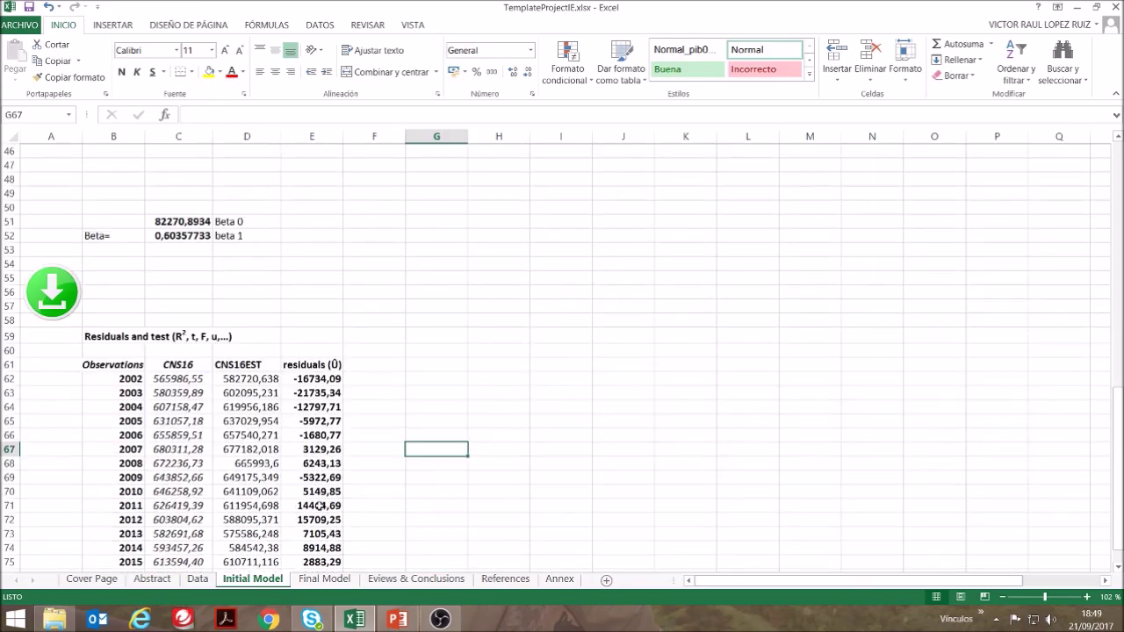
scroll(319, 506, down, 2)
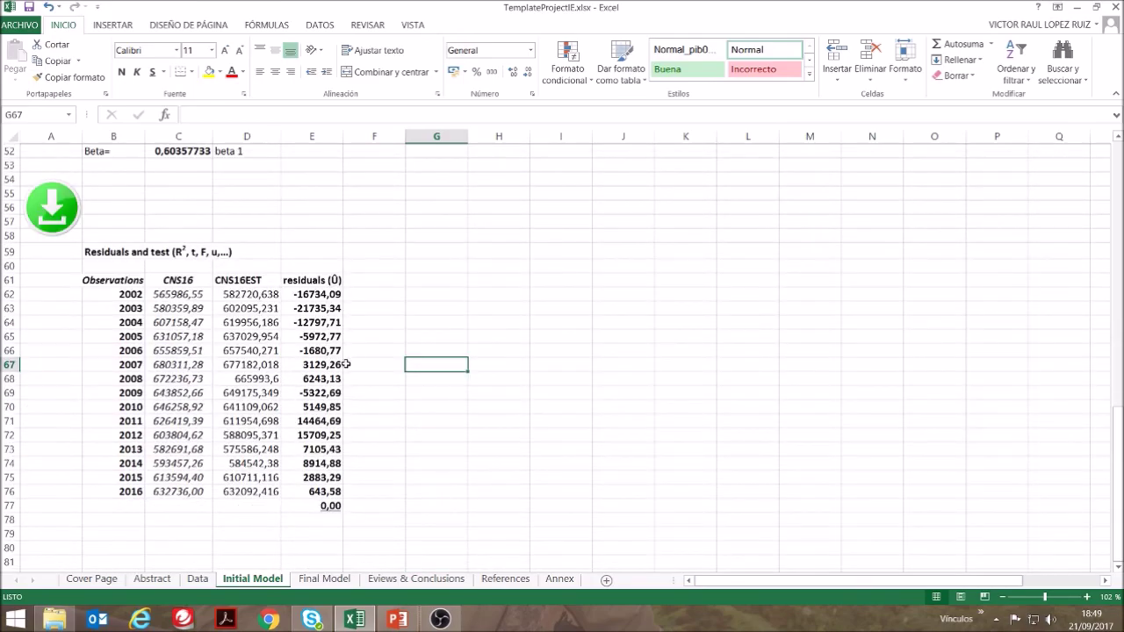